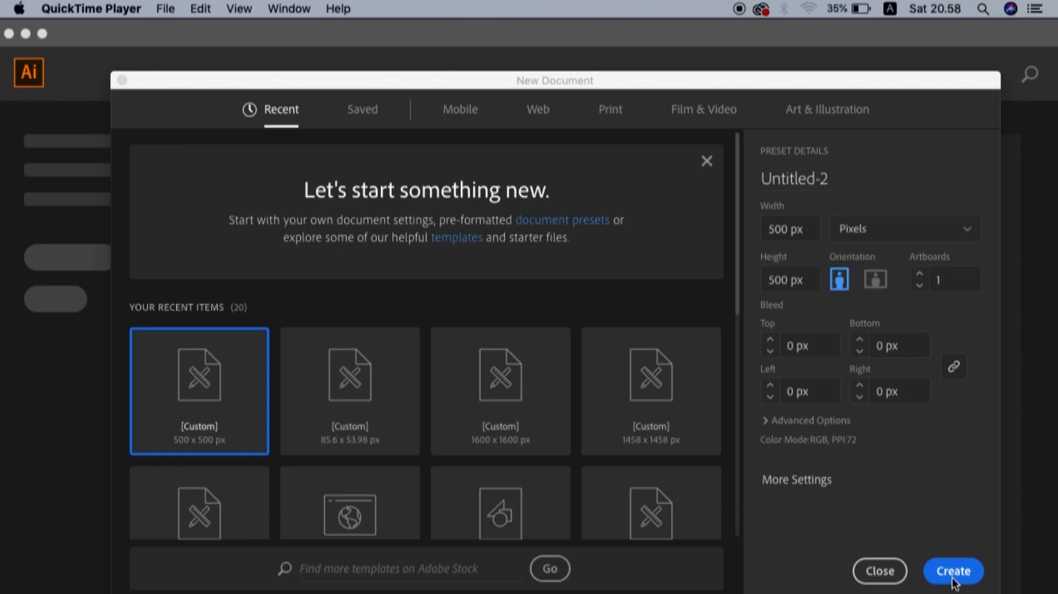
Step: Create a new document with a 500 x 500 px artboard
{"action": "left_click", "coordinate": [954, 579]}
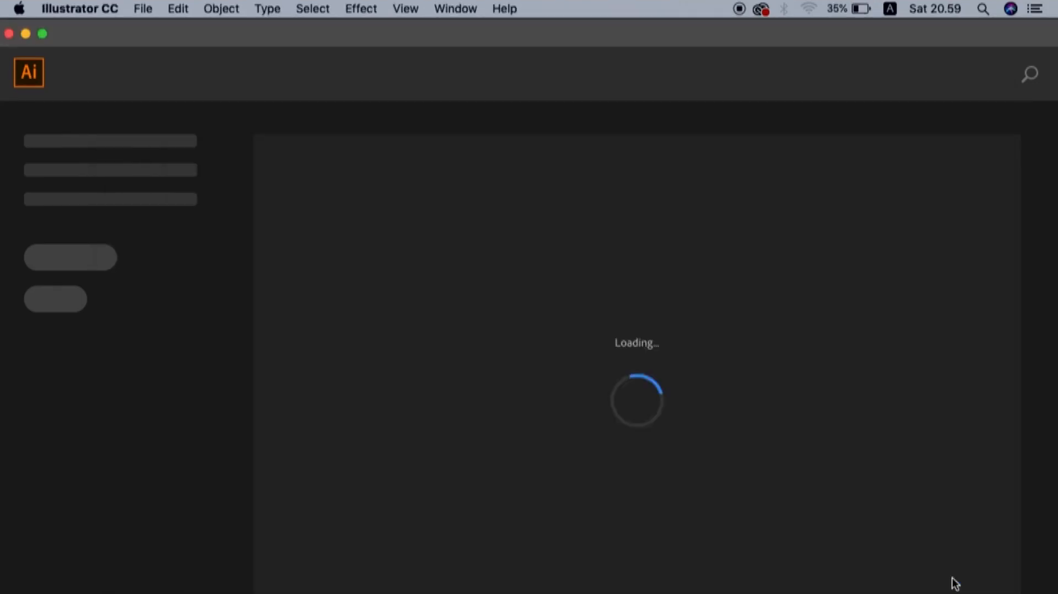
{"action": "scroll", "coordinate": [634, 395], "scroll_direction": "right", "scroll_amount": 4}
{"action": "scroll", "coordinate": [627, 410], "scroll_direction": "down", "scroll_amount": 3}
{"action": "scroll", "coordinate": [627, 411], "scroll_direction": "left", "scroll_amount": 3}
{"action": "scroll", "coordinate": [627, 411], "scroll_direction": "up", "scroll_amount": 2}
{"action": "scroll", "coordinate": [628, 410], "scroll_direction": "up", "scroll_amount": 1}
{"action": "scroll", "coordinate": [627, 410], "scroll_direction": "down", "scroll_amount": 2}
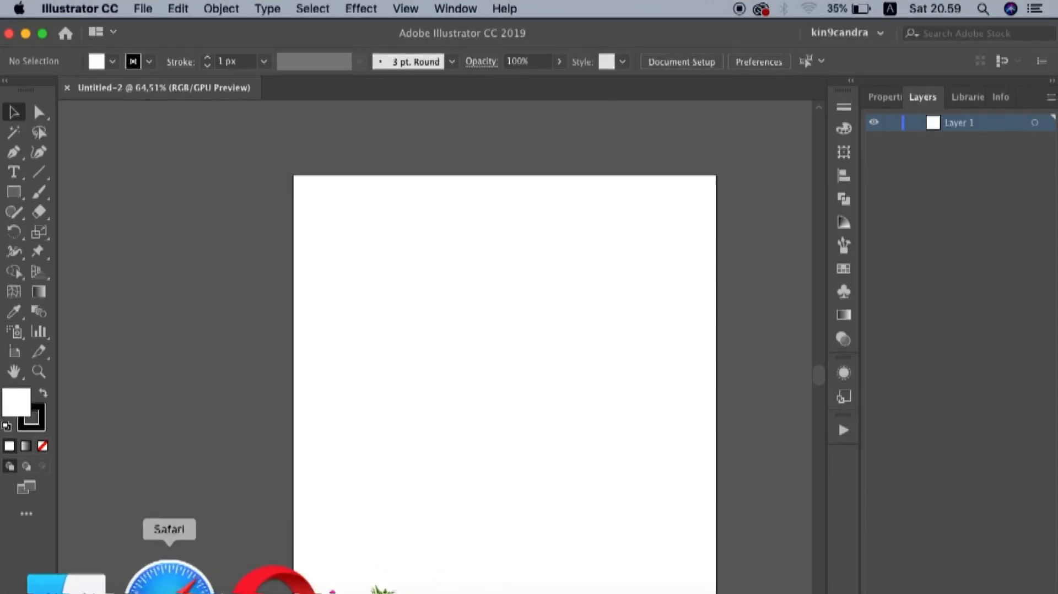
Step: Place the top-view tomatoes basket JPG from the Downloads folder into the document
{"action": "left_click", "coordinate": [145, 582]}
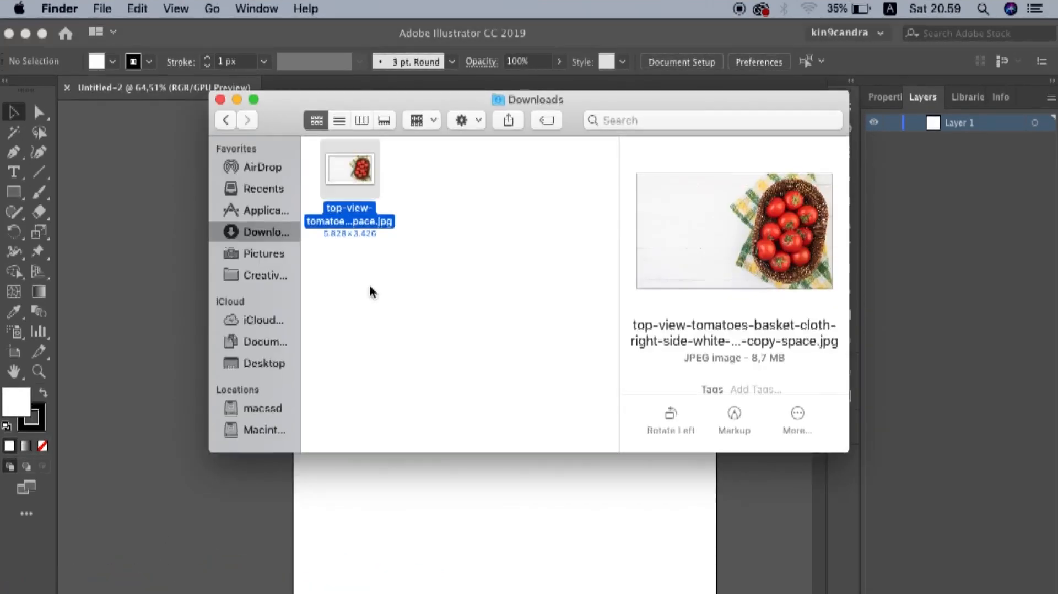
{"action": "left_click_drag", "start_coordinate": [361, 164], "coordinate": [392, 492]}
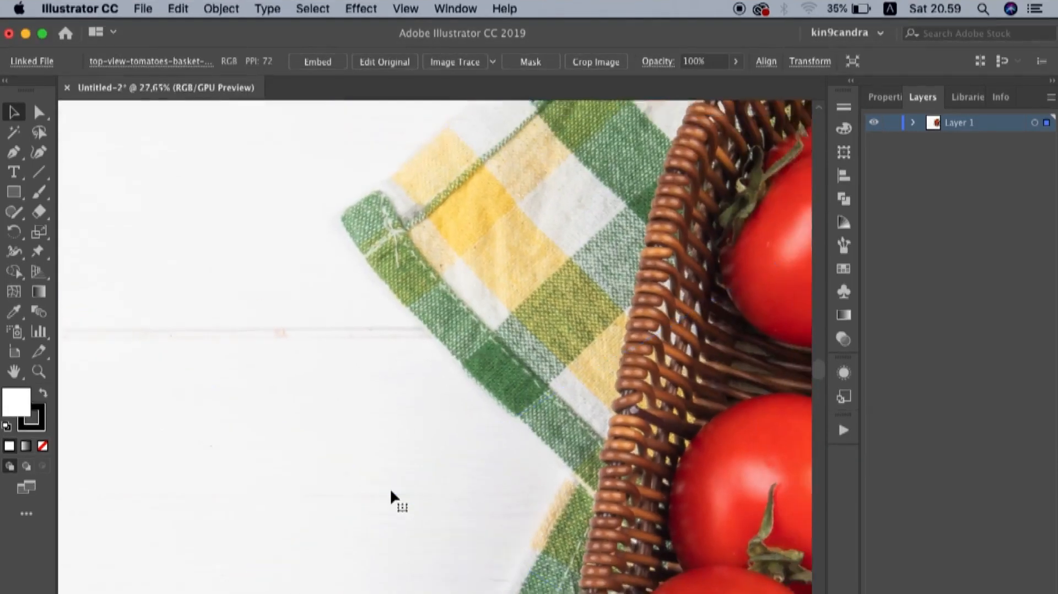
{"action": "key", "text": "super+0"}
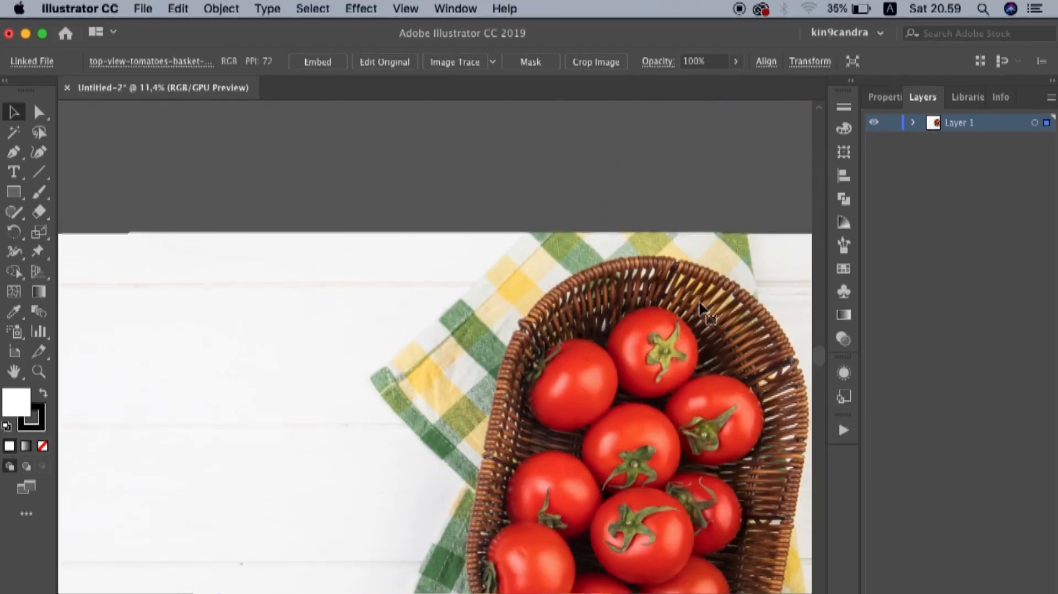
{"action": "scroll", "coordinate": [700, 304], "scroll_direction": "down", "scroll_amount": 3}
Step: Scale the placed photo down to near artboard size and move it so the tomato basket lies within the artboard
{"action": "left_click_drag", "start_coordinate": [615, 361], "coordinate": [431, 460]}
{"action": "scroll", "coordinate": [432, 461], "scroll_direction": "up", "scroll_amount": 3}
{"action": "scroll", "coordinate": [432, 461], "scroll_direction": "up", "scroll_amount": 3}
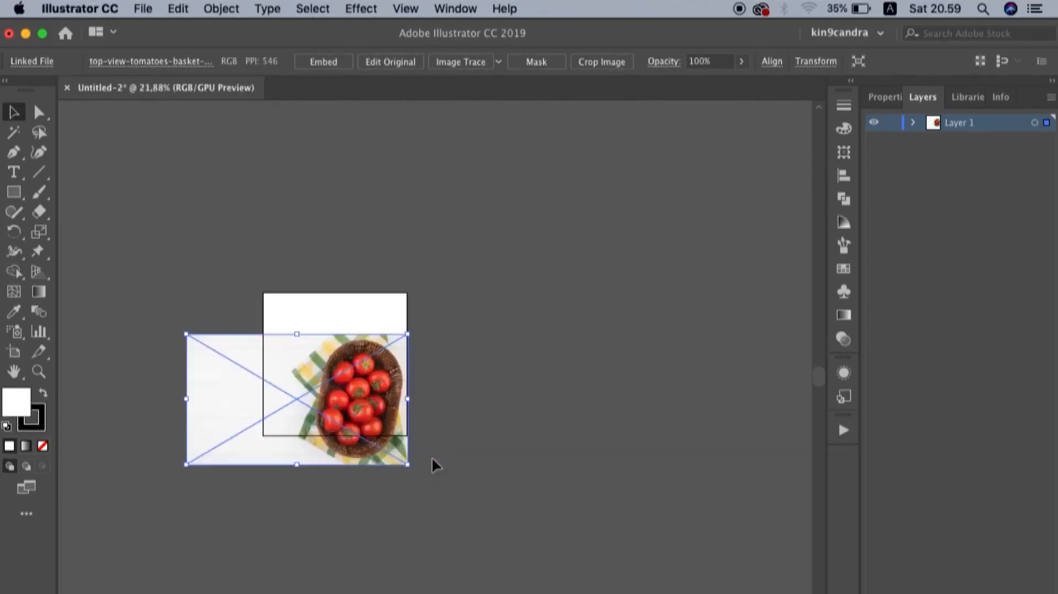
{"action": "scroll", "coordinate": [397, 496], "scroll_direction": "up", "scroll_amount": 3}
{"action": "scroll", "coordinate": [397, 496], "scroll_direction": "left", "scroll_amount": 2}
{"action": "left_click_drag", "start_coordinate": [362, 529], "coordinate": [353, 489]}
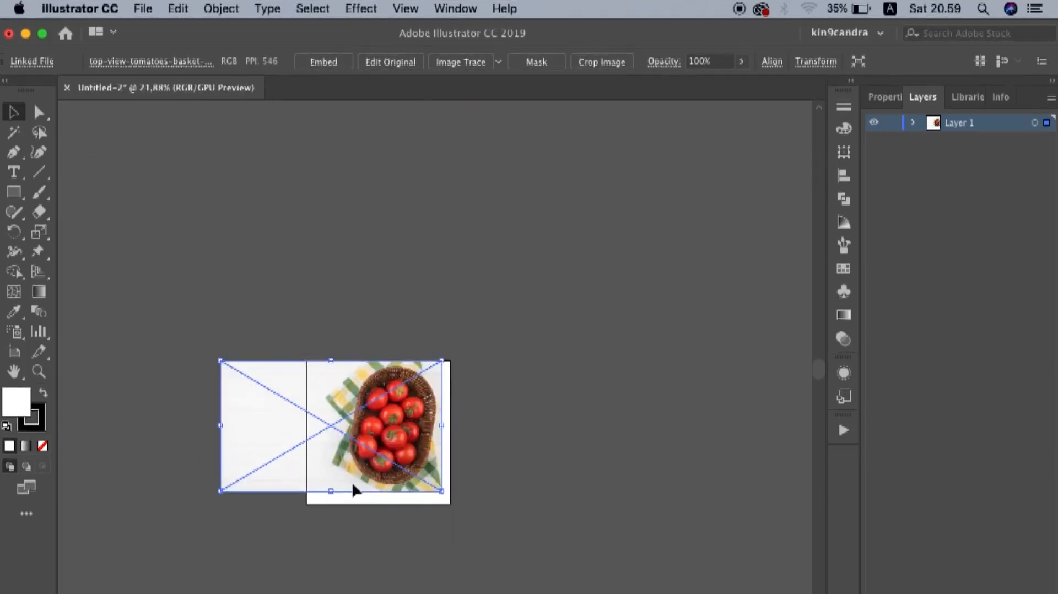
Step: Rasterize the placed photo in RGB at Medium (150 ppi) with a white background
{"action": "left_click", "coordinate": [221, 8]}
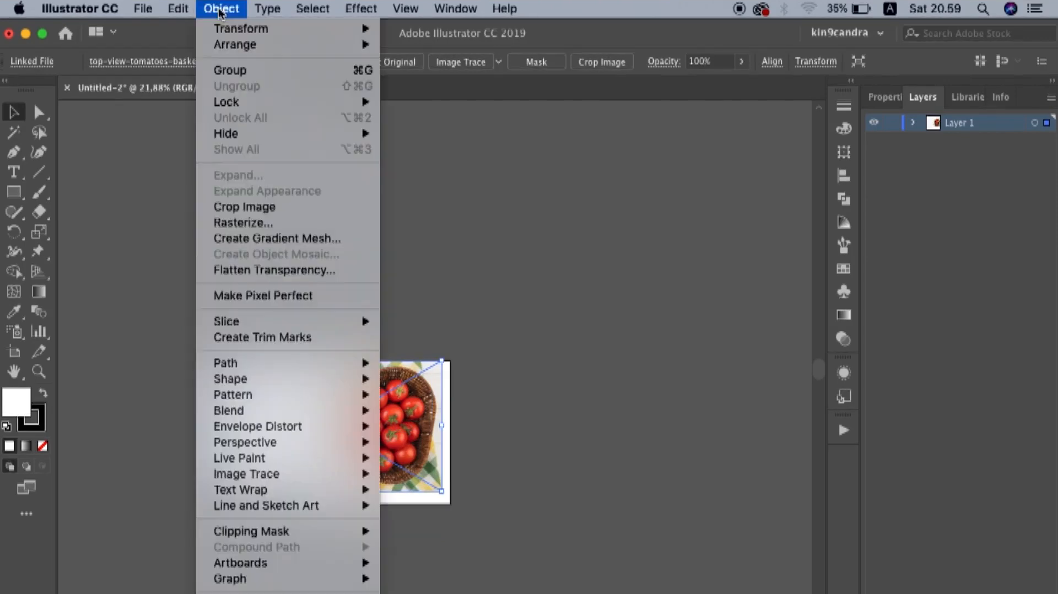
{"action": "left_click", "coordinate": [258, 223]}
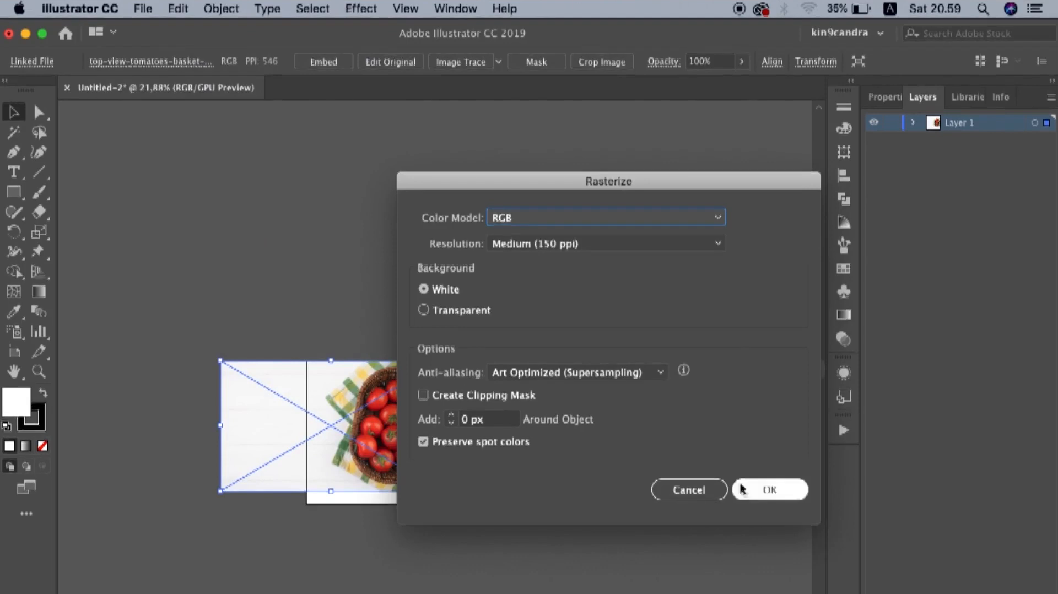
{"action": "left_click", "coordinate": [773, 490]}
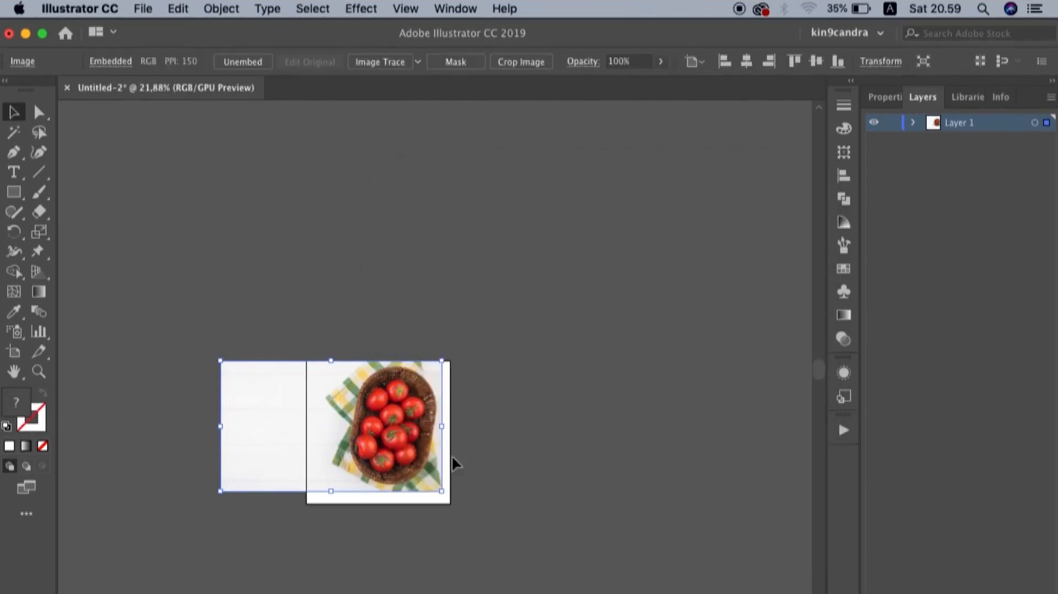
Step: Crop the photo tightly around one whole tomato in the basket and centre the cropped image on the artboard
{"action": "scroll", "coordinate": [453, 457], "scroll_direction": "up", "scroll_amount": 5}
{"action": "scroll", "coordinate": [452, 457], "scroll_direction": "left", "scroll_amount": 3}
{"action": "scroll", "coordinate": [452, 457], "scroll_direction": "up", "scroll_amount": 3}
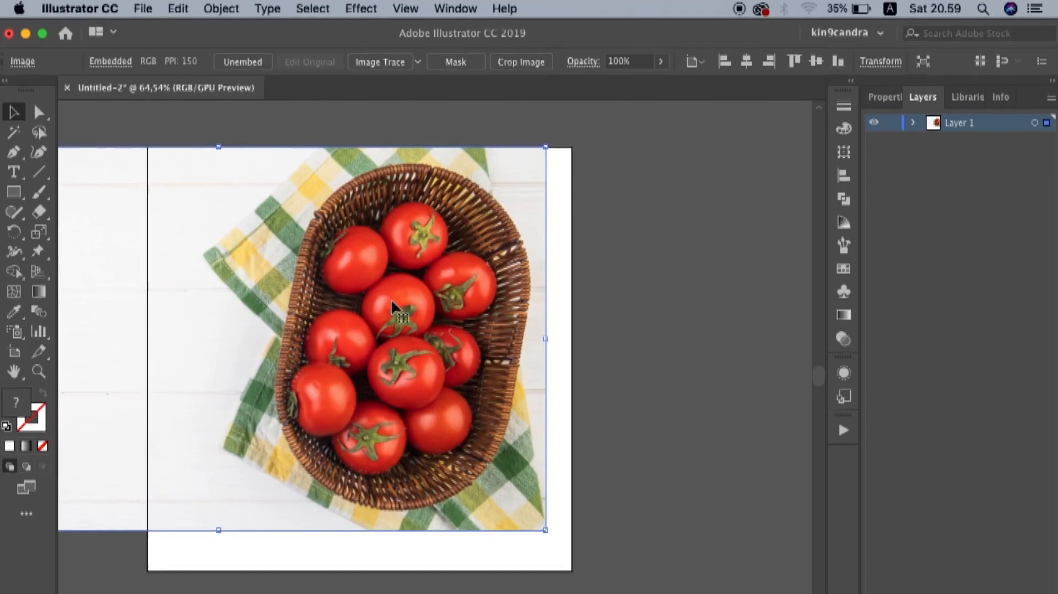
{"action": "left_click", "coordinate": [545, 63]}
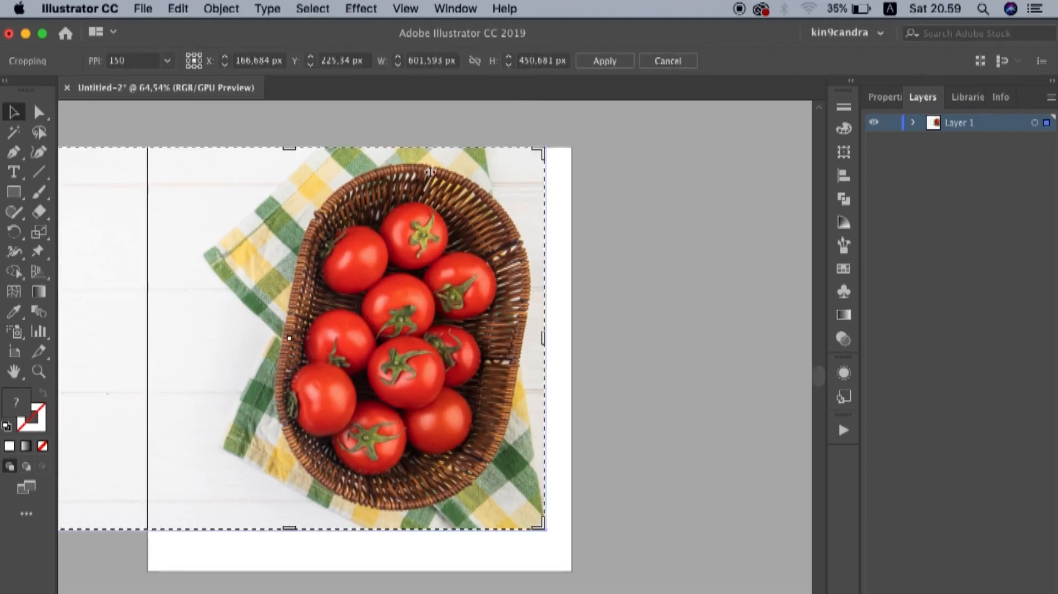
{"action": "left_click_drag", "start_coordinate": [291, 149], "coordinate": [331, 331]}
{"action": "left_click_drag", "start_coordinate": [543, 429], "coordinate": [451, 429]}
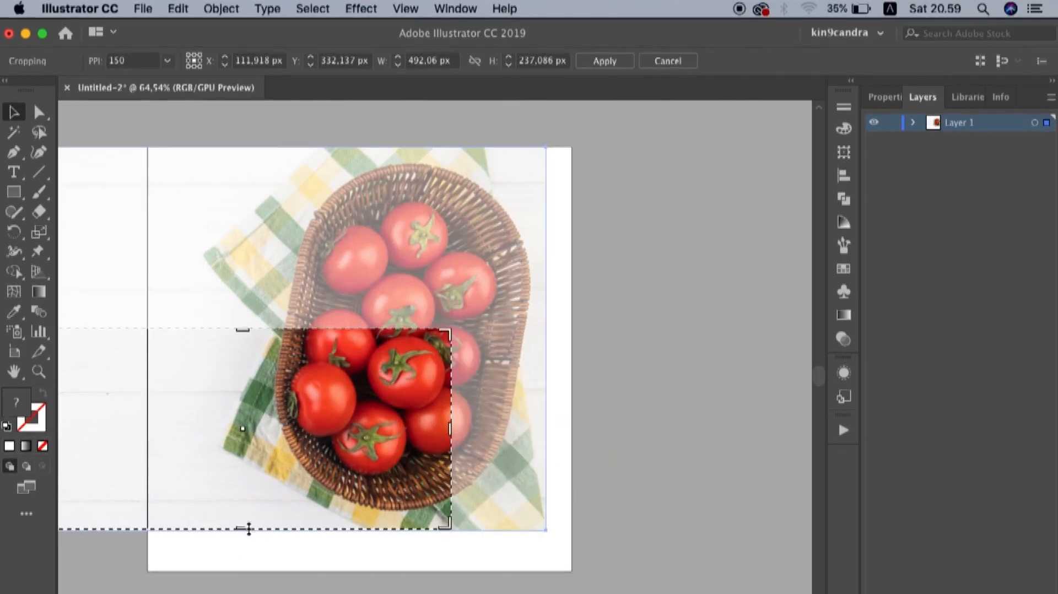
{"action": "left_click_drag", "start_coordinate": [245, 529], "coordinate": [248, 413]}
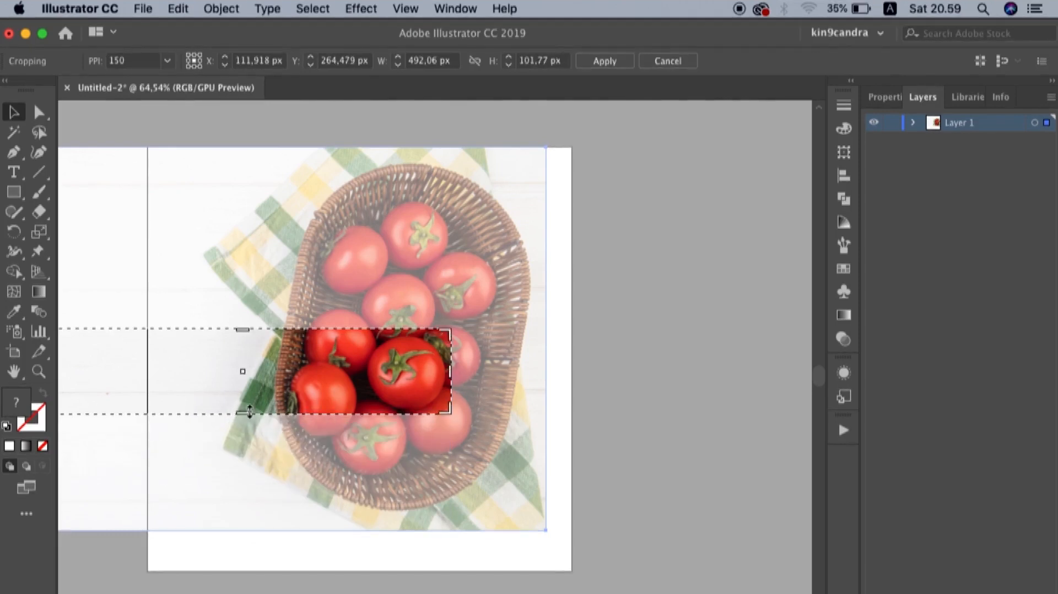
{"action": "scroll", "coordinate": [231, 410], "scroll_direction": "left", "scroll_amount": 5}
{"action": "left_click_drag", "start_coordinate": [194, 378], "coordinate": [491, 443]}
{"action": "key", "text": "Return"}
{"action": "scroll", "coordinate": [496, 380], "scroll_direction": "right", "scroll_amount": 4}
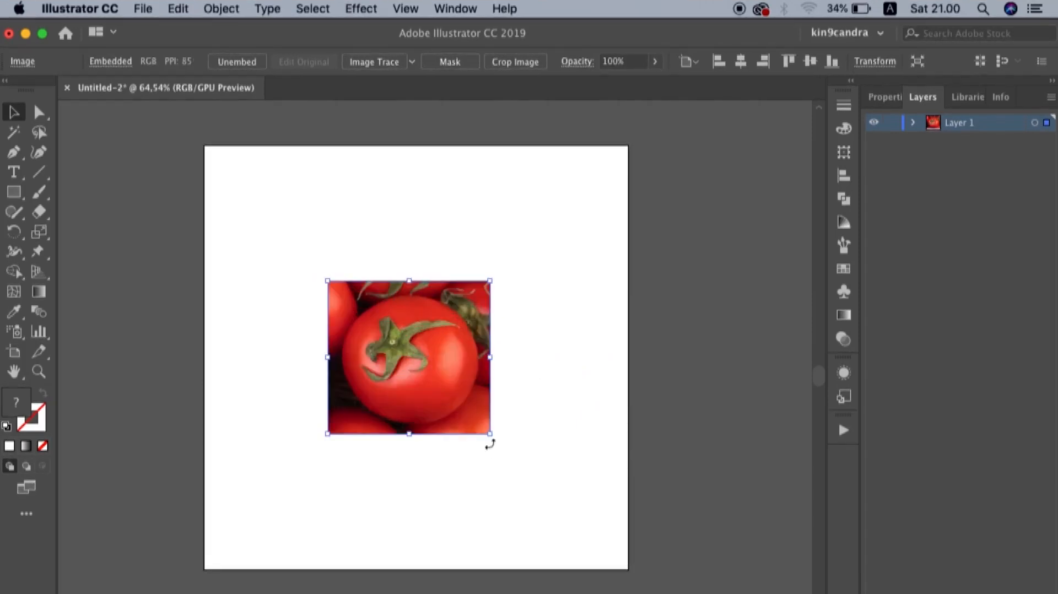
{"action": "left_click_drag", "start_coordinate": [452, 385], "coordinate": [461, 379]}
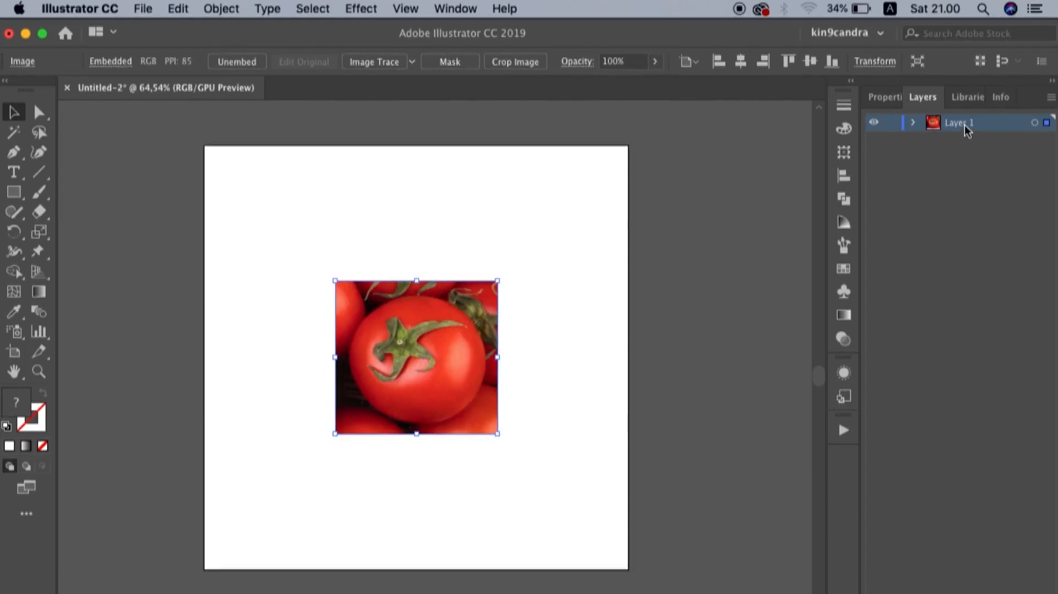
Step: Lock Layer 1 with the tomato photo, add a new layer above it and make the new layer active
{"action": "left_click", "coordinate": [893, 125]}
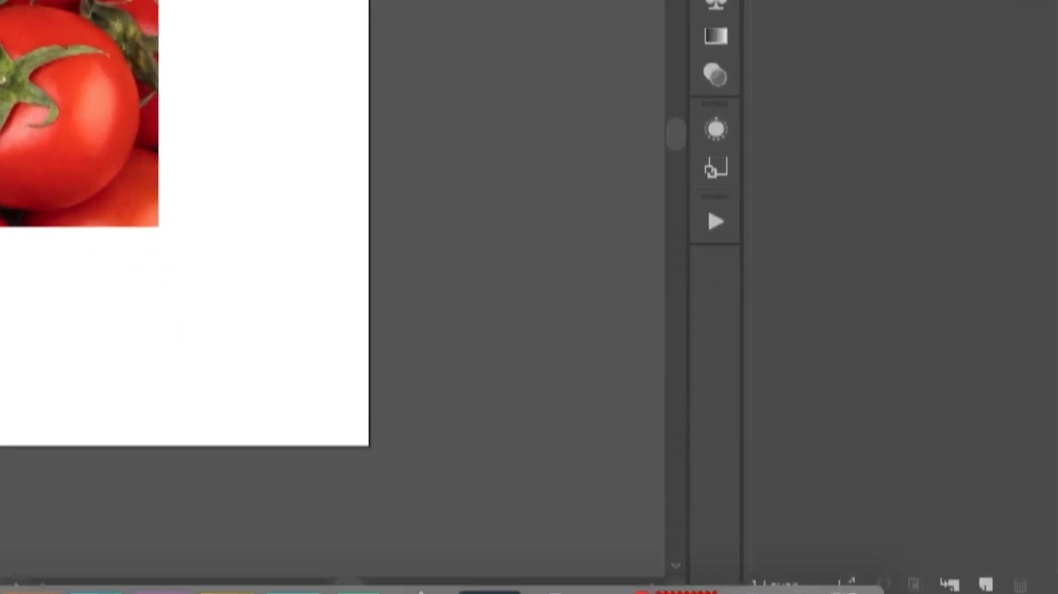
{"action": "left_click", "coordinate": [987, 584]}
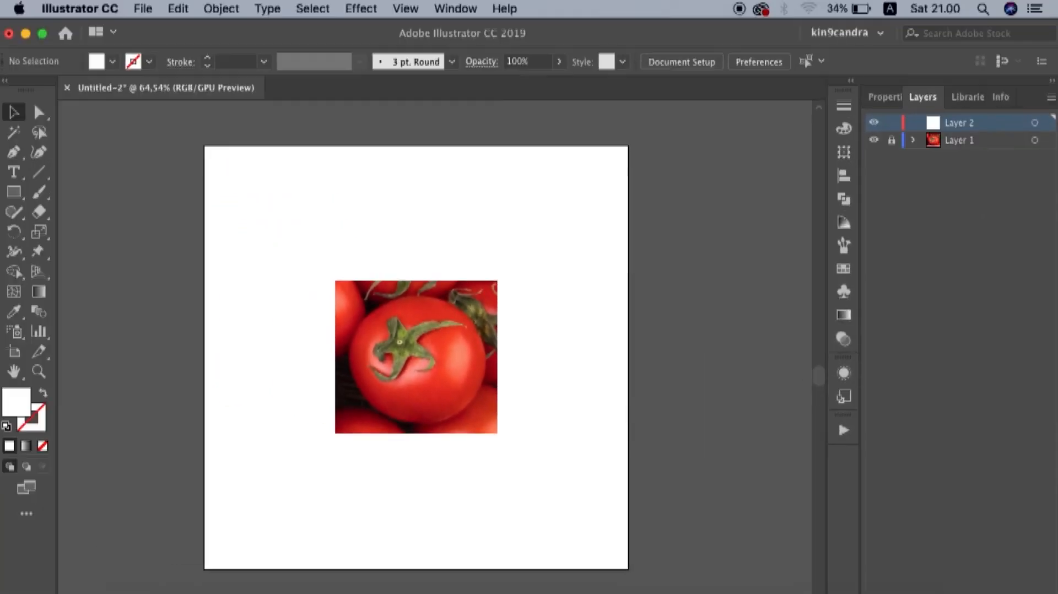
{"action": "left_click", "coordinate": [955, 141]}
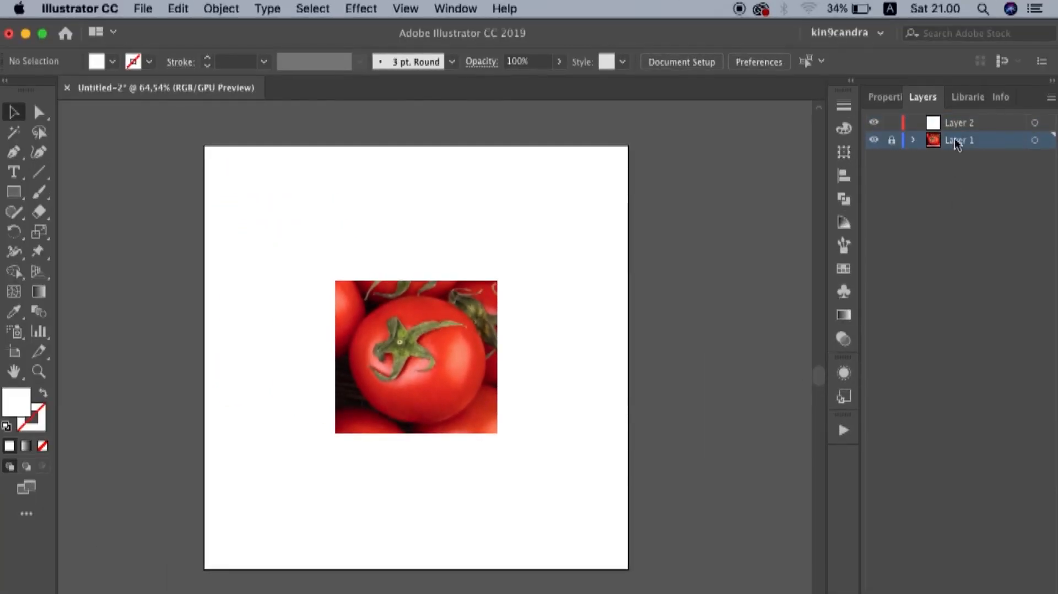
{"action": "left_click", "coordinate": [958, 123]}
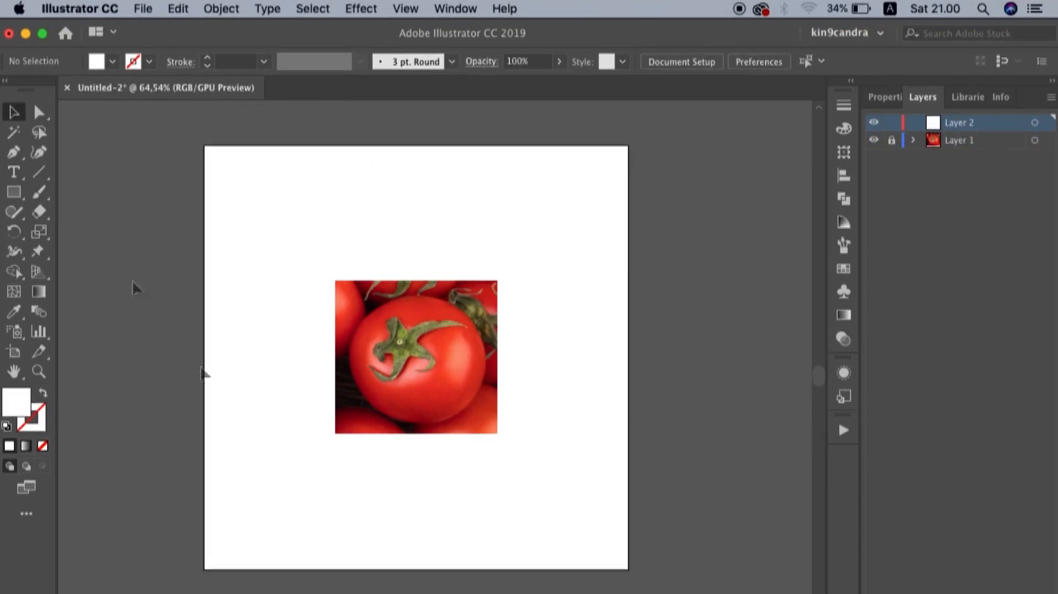
Step: Draw a star to the upper left of the tomato photo and add several mesh points to it with the Mesh tool
{"action": "scroll", "coordinate": [469, 369], "scroll_direction": "up", "scroll_amount": 3}
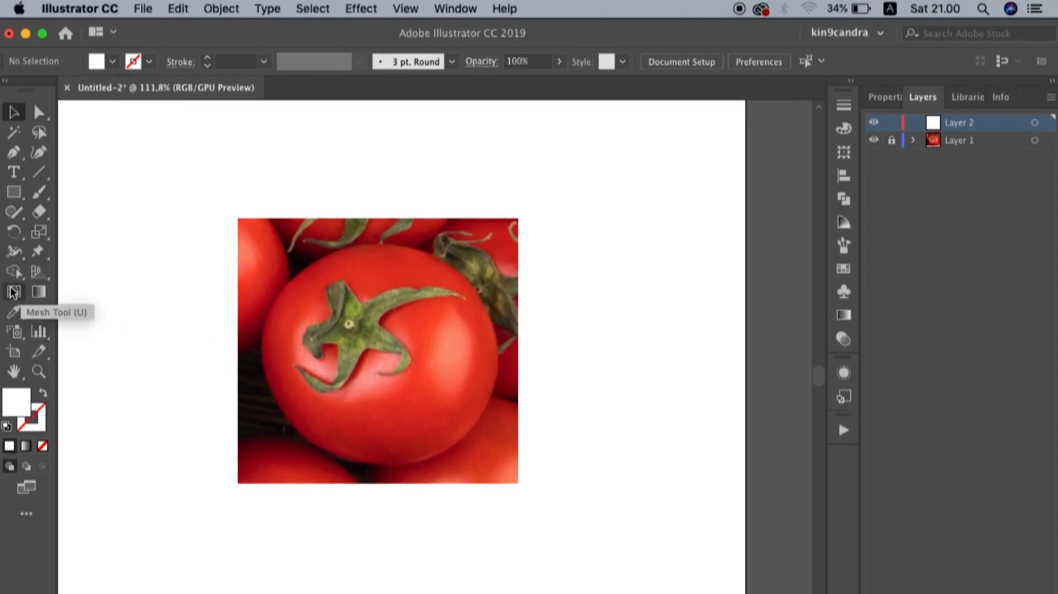
{"action": "scroll", "coordinate": [221, 377], "scroll_direction": "left", "scroll_amount": 5}
{"action": "scroll", "coordinate": [221, 377], "scroll_direction": "up", "scroll_amount": 1}
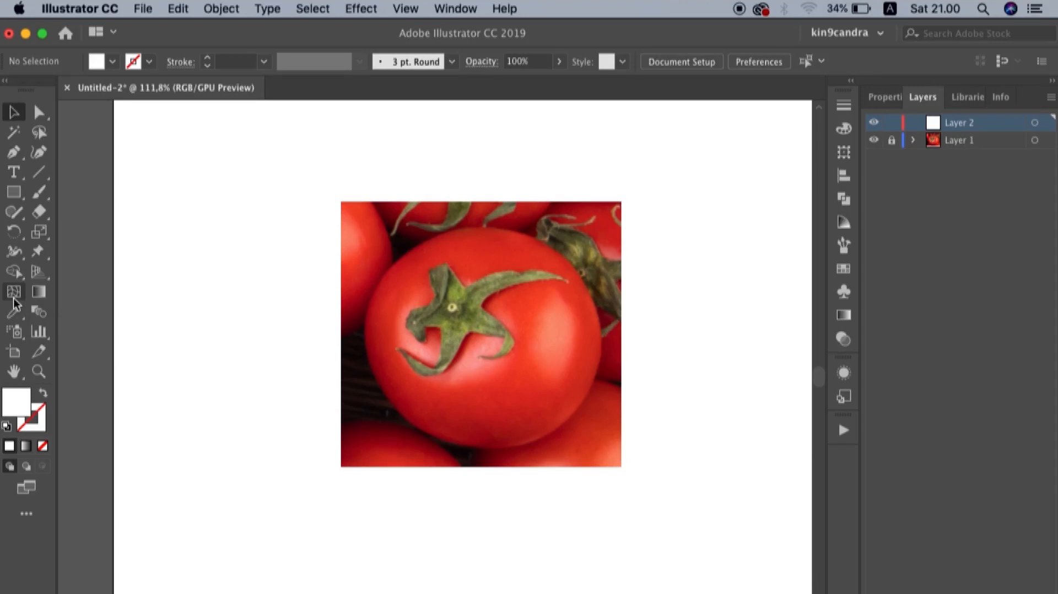
{"action": "left_click", "coordinate": [20, 192]}
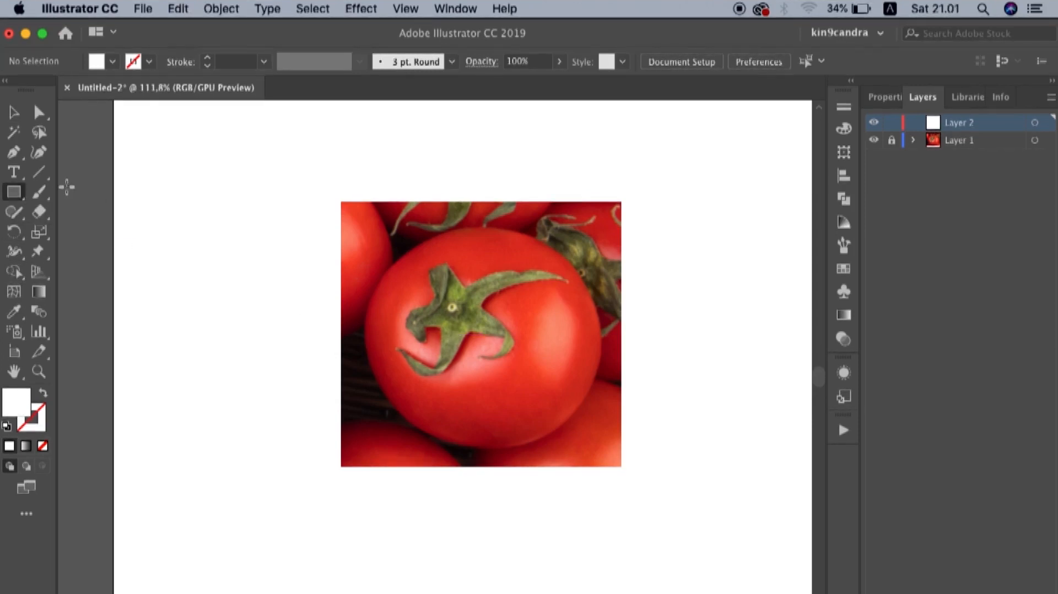
{"action": "left_click_drag", "start_coordinate": [14, 192], "coordinate": [71, 272]}
{"action": "left_click_drag", "start_coordinate": [196, 212], "coordinate": [274, 308]}
{"action": "left_click", "coordinate": [13, 291]}
{"action": "left_click", "coordinate": [171, 207]}
{"action": "left_click", "coordinate": [189, 161]}
{"action": "left_click", "coordinate": [130, 177]}
{"action": "left_click", "coordinate": [149, 208]}
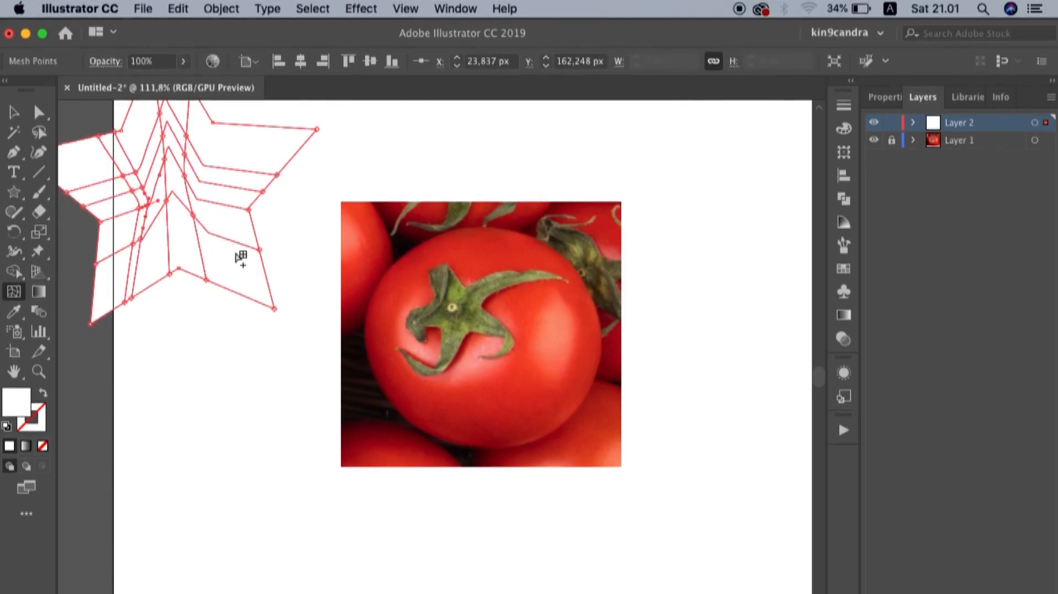
{"action": "scroll", "coordinate": [241, 256], "scroll_direction": "up", "scroll_amount": 3}
{"action": "scroll", "coordinate": [241, 256], "scroll_direction": "left", "scroll_amount": 2}
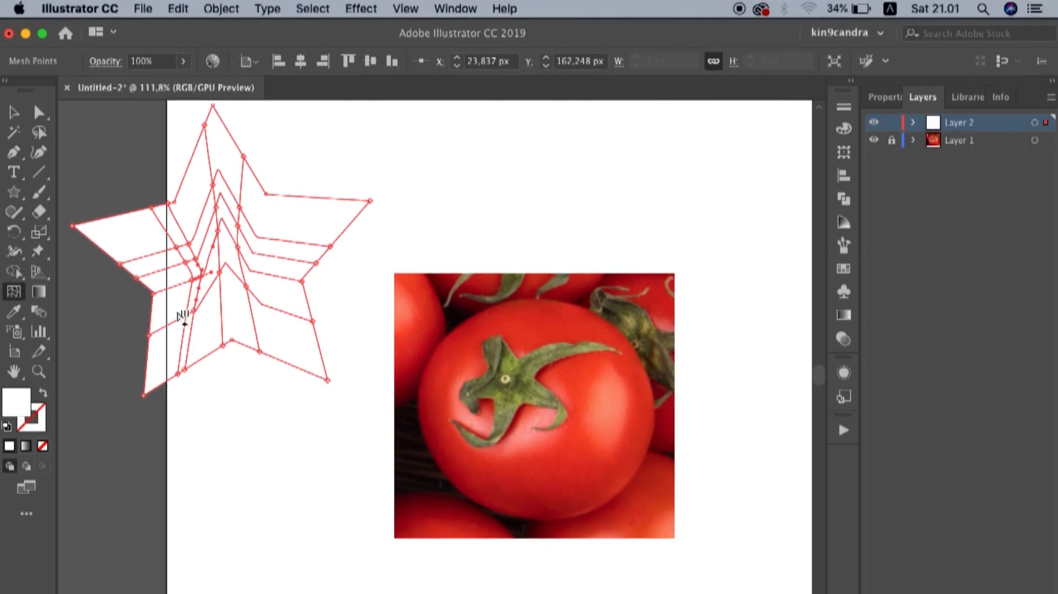
Step: Undo the last mesh point and delete the meshed star
{"action": "left_click", "coordinate": [13, 112]}
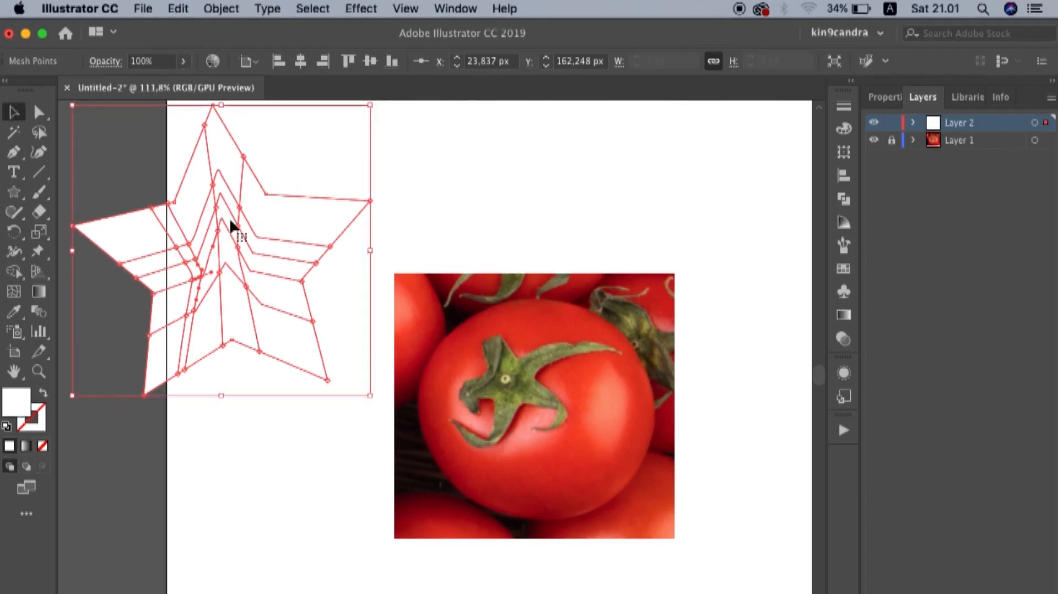
{"action": "key", "text": "super+z"}
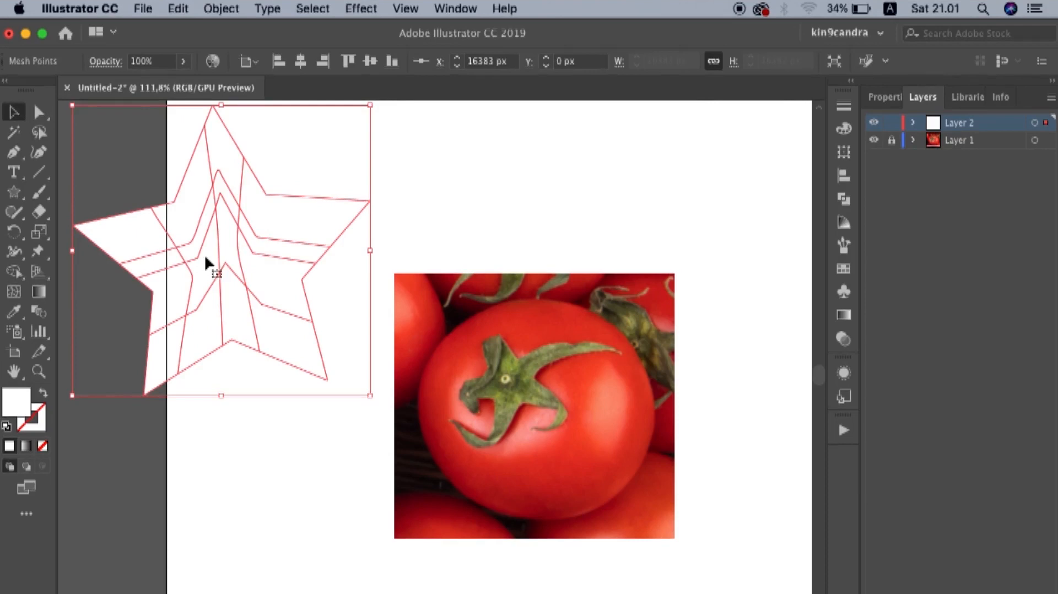
{"action": "key", "text": "Delete"}
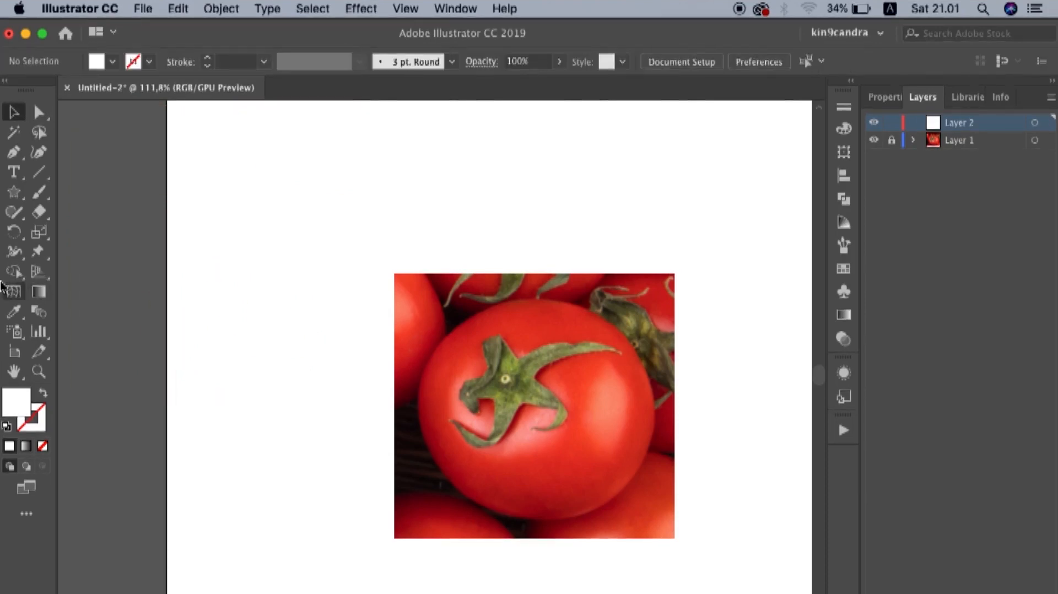
Step: Draw a rectangle on Layer 2 that covers most of the central tomato in the photo
{"action": "left_click", "coordinate": [14, 192]}
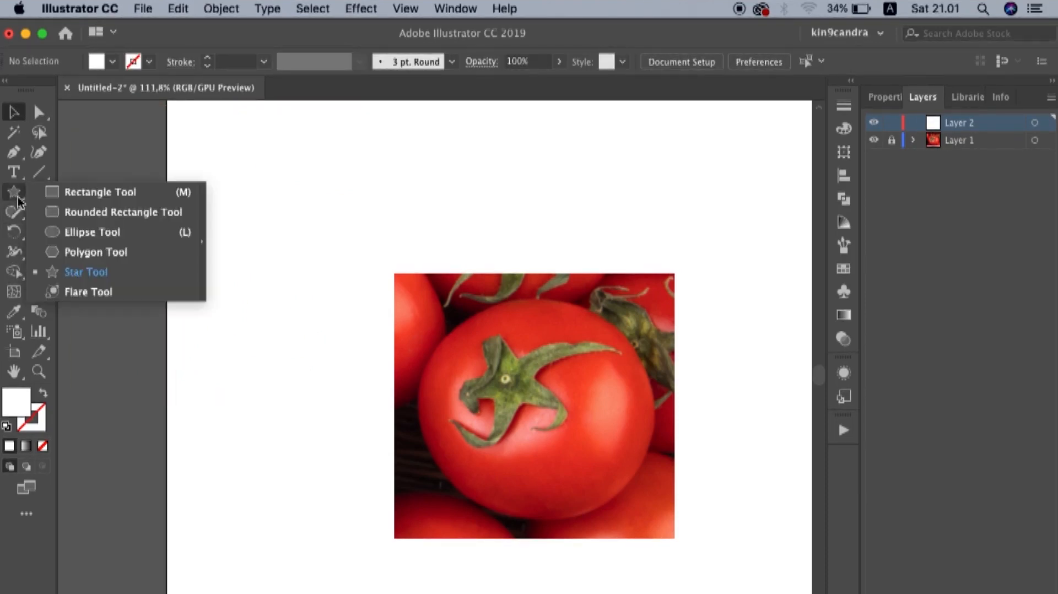
{"action": "left_click", "coordinate": [81, 191]}
{"action": "scroll", "coordinate": [81, 206], "scroll_direction": "down", "scroll_amount": 2}
{"action": "scroll", "coordinate": [81, 207], "scroll_direction": "right", "scroll_amount": 5}
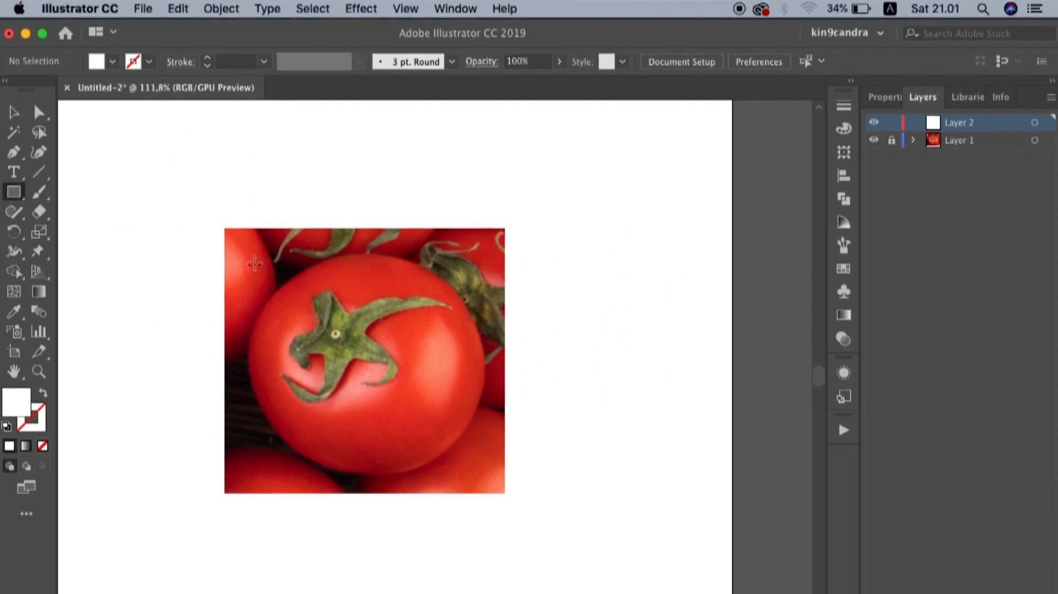
{"action": "mouse_move", "coordinate": [255, 262]}
{"action": "left_mouse_down"}
{"action": "mouse_move", "coordinate": [380, 408]}
{"action": "mouse_move", "coordinate": [441, 425]}
{"action": "mouse_move", "coordinate": [476, 465]}
{"action": "left_mouse_up"}
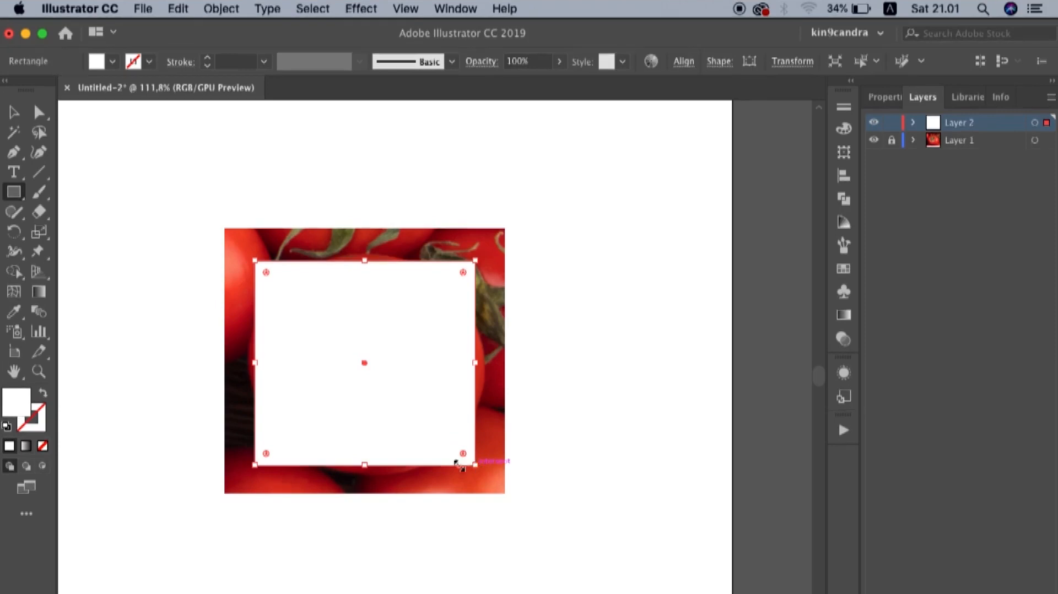
{"action": "left_click", "coordinate": [13, 111]}
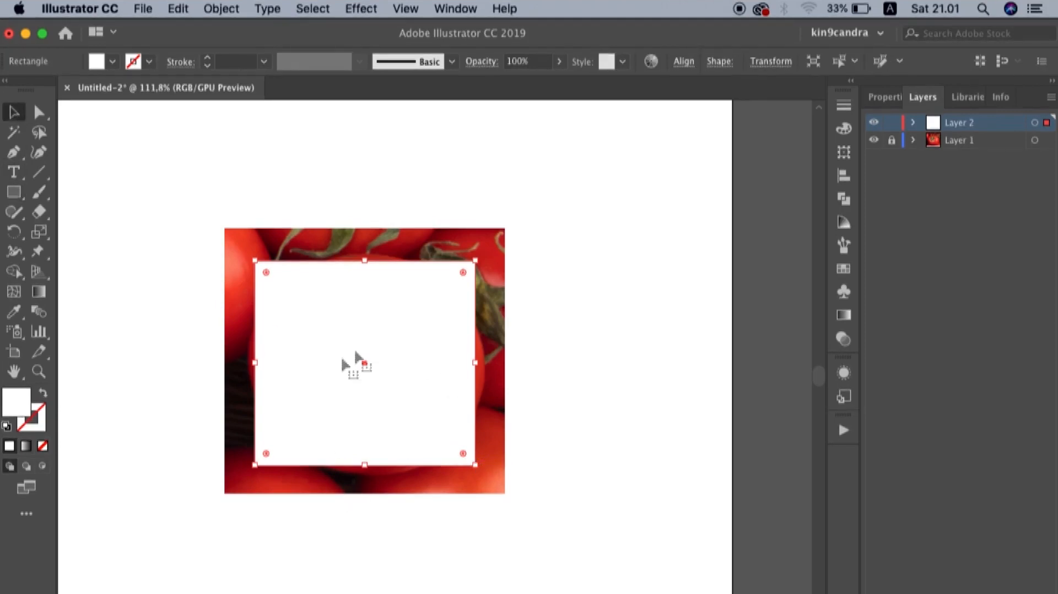
Step: Fill the rectangle over the tomato with green 7CCC27 and keep it selected
{"action": "double_click", "coordinate": [9, 404]}
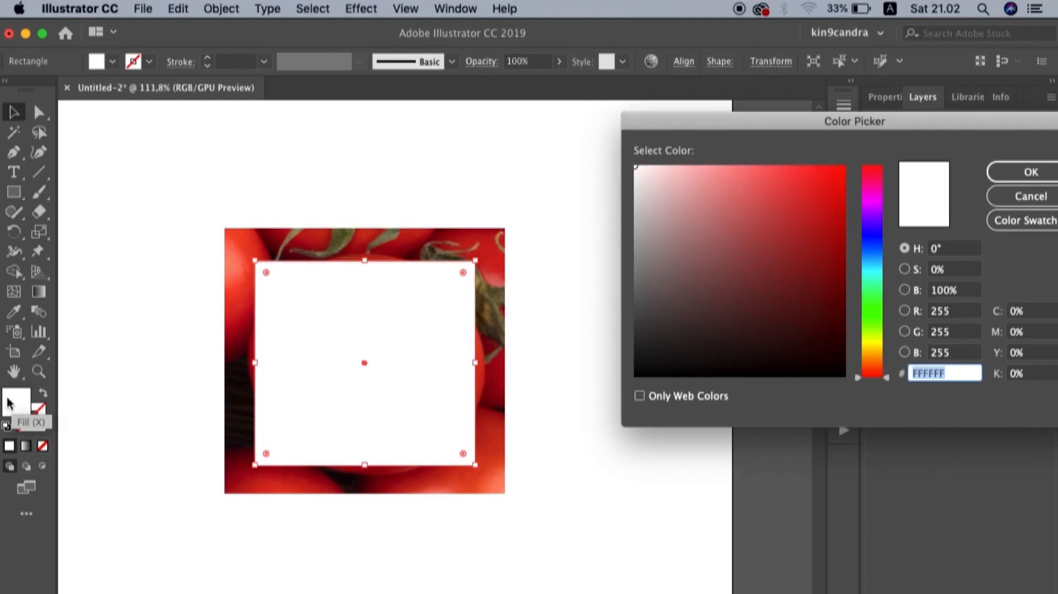
{"action": "left_click", "coordinate": [882, 325]}
{"action": "left_click", "coordinate": [808, 207]}
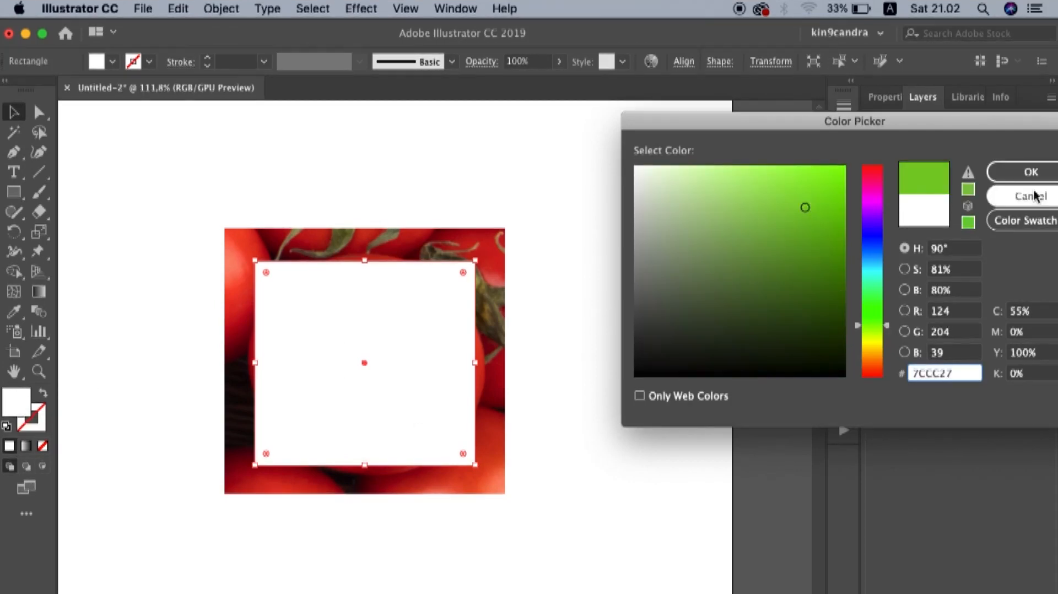
{"action": "left_click", "coordinate": [1026, 172]}
{"action": "left_click", "coordinate": [700, 302]}
{"action": "left_click", "coordinate": [451, 342]}
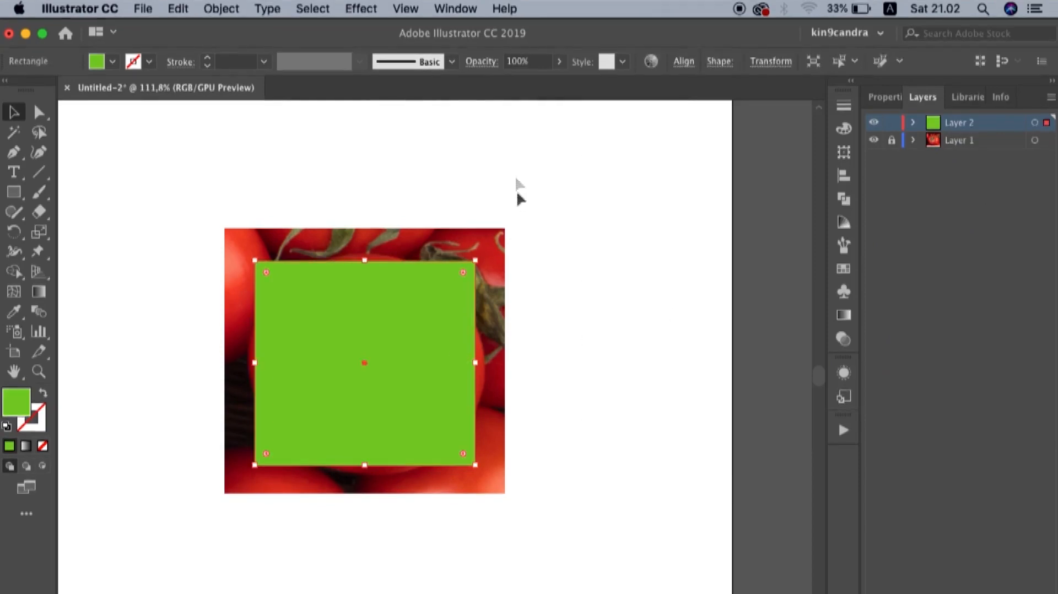
Step: Show the Navigator and move it slightly lower beside the tomato photo
{"action": "left_click", "coordinate": [463, 9]}
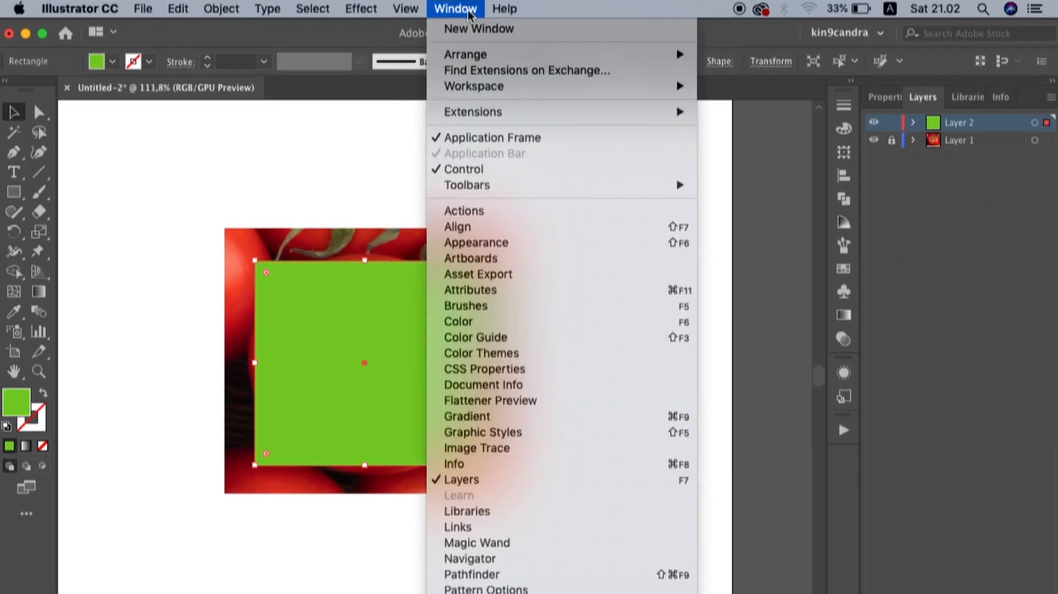
{"action": "scroll", "coordinate": [503, 527], "scroll_direction": "down", "scroll_amount": 1}
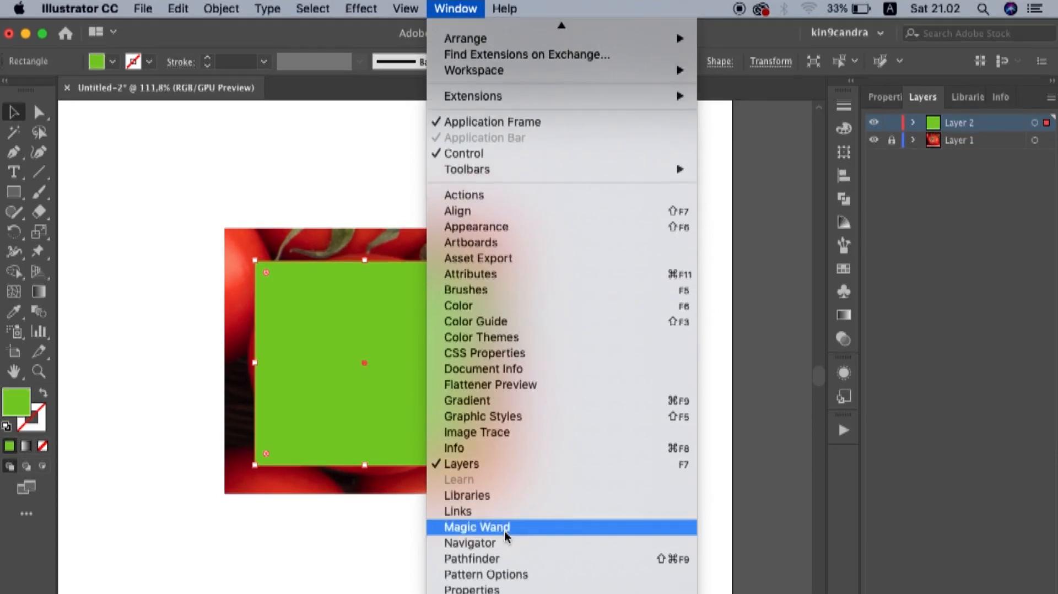
{"action": "left_click", "coordinate": [470, 543]}
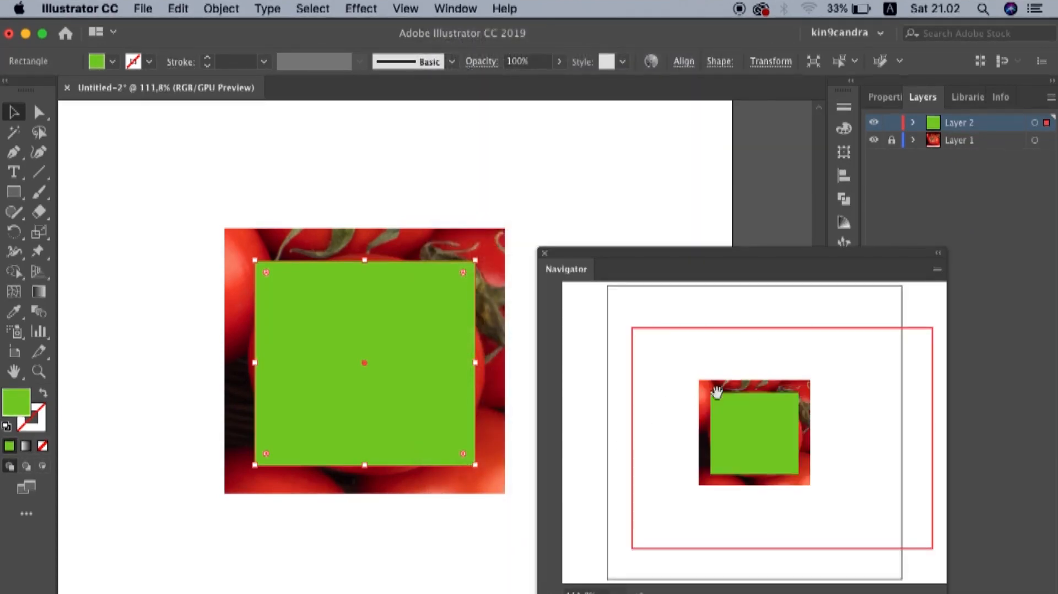
{"action": "left_click_drag", "start_coordinate": [786, 260], "coordinate": [787, 290]}
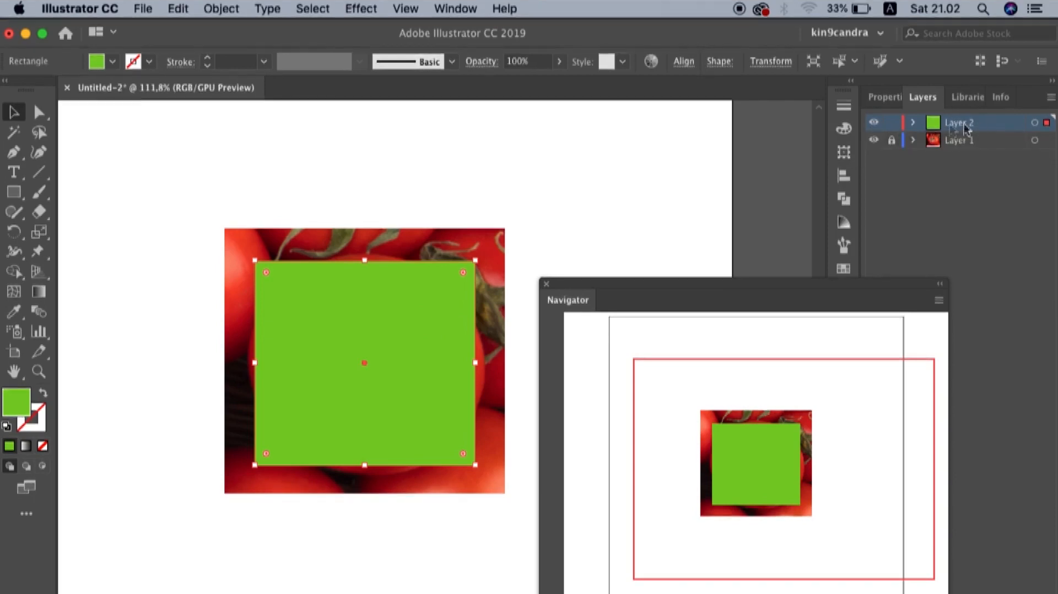
Step: Switch only Layer 2 to outline view and reselect the rectangle over the tomato
{"action": "left_click", "coordinate": [876, 124], "text": "super"}
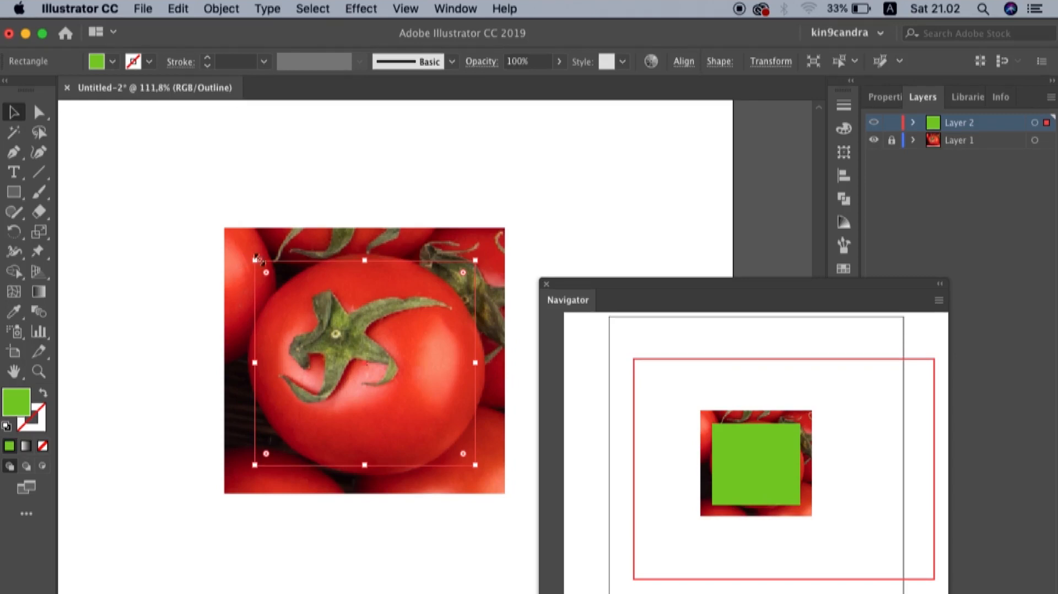
{"action": "left_click", "coordinate": [556, 180]}
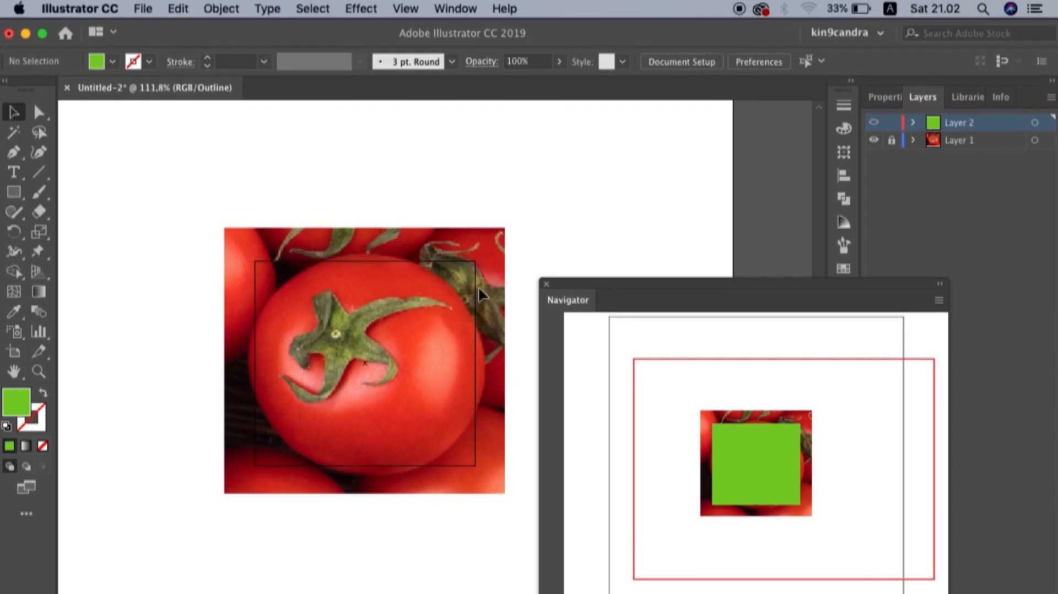
{"action": "left_click", "coordinate": [477, 280]}
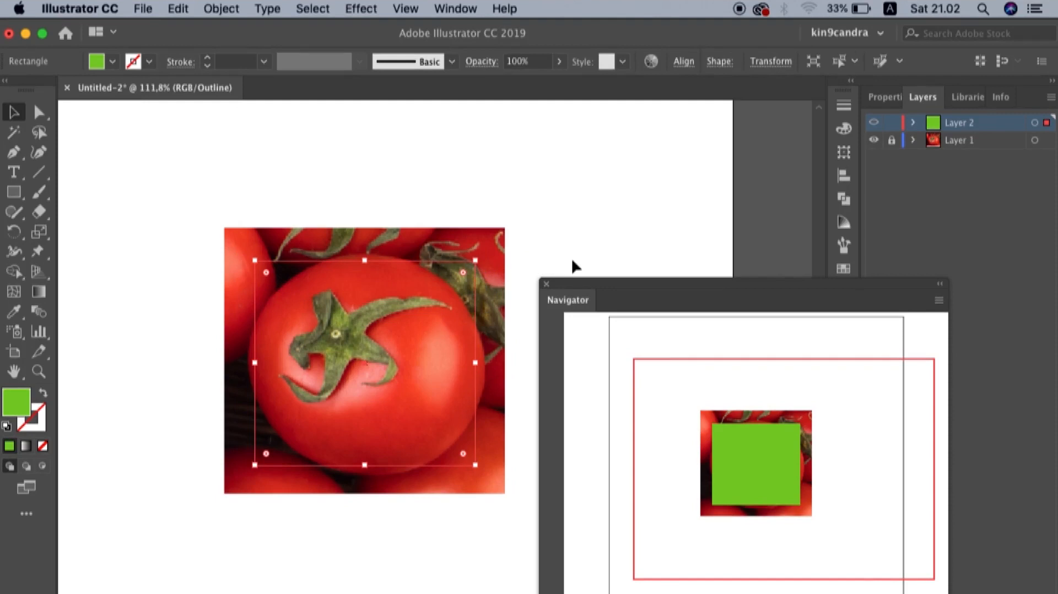
{"action": "scroll", "coordinate": [484, 276], "scroll_direction": "up", "scroll_amount": 2}
{"action": "scroll", "coordinate": [484, 277], "scroll_direction": "up", "scroll_amount": 2}
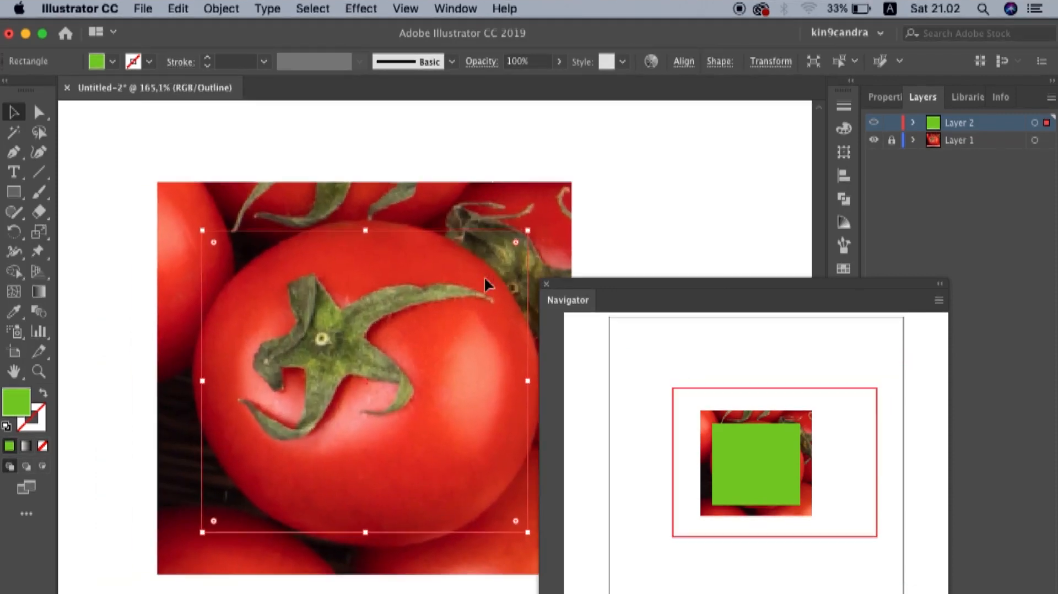
{"action": "scroll", "coordinate": [229, 316], "scroll_direction": "down", "scroll_amount": 2}
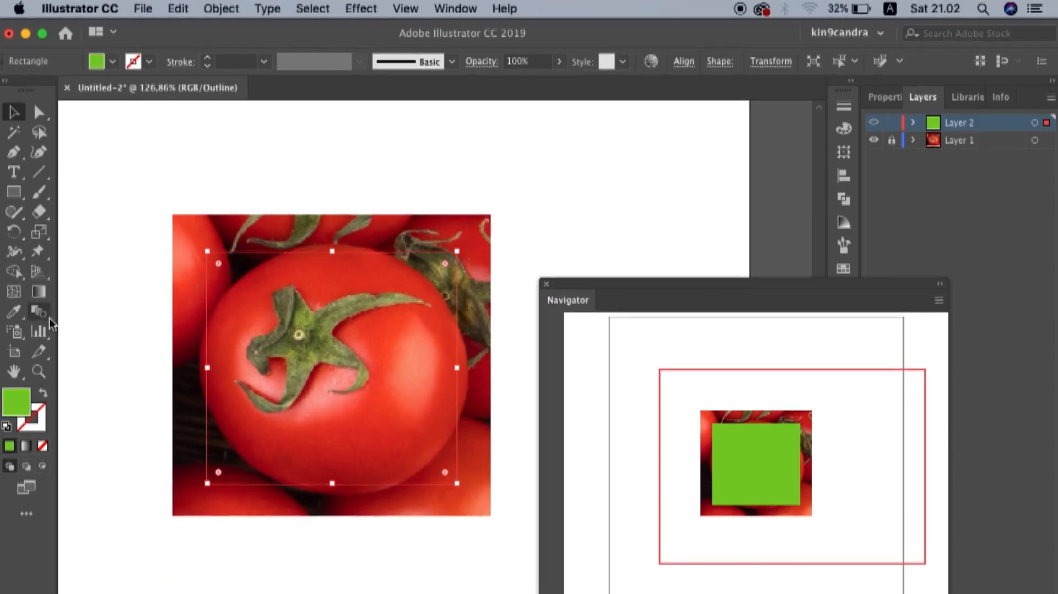
Step: Divide the rectangle into a two-by-two mesh and move its upper points onto the tomato's upper outline
{"action": "left_click", "coordinate": [14, 296]}
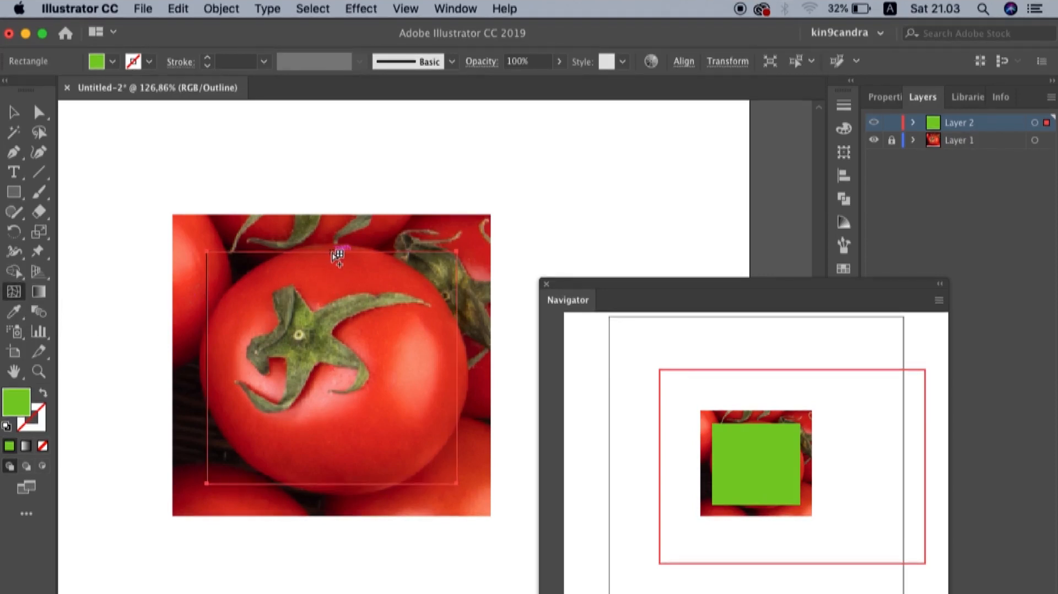
{"action": "left_click", "coordinate": [332, 252]}
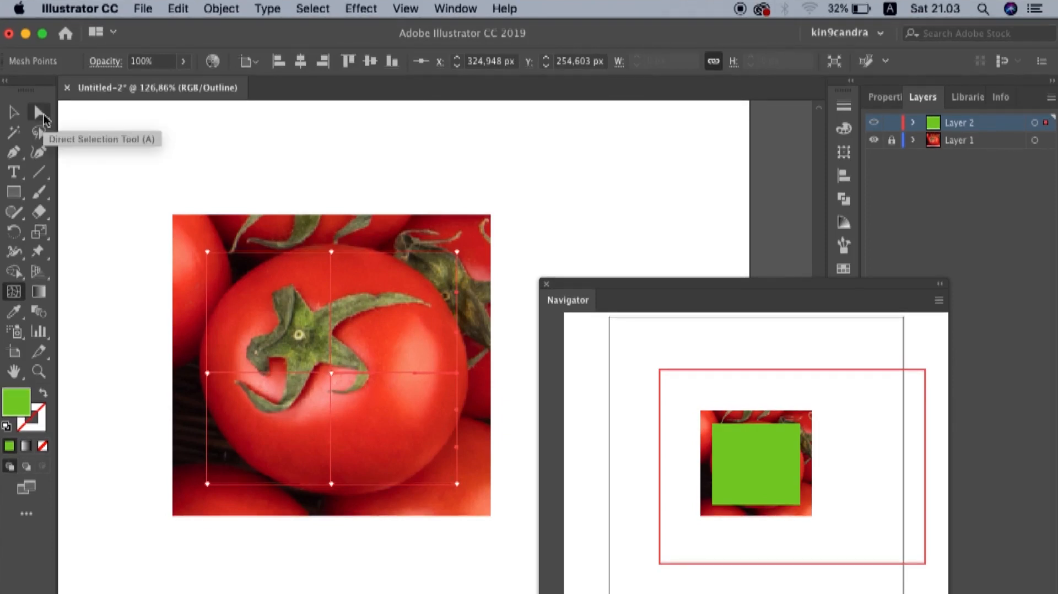
{"action": "left_click", "coordinate": [39, 114]}
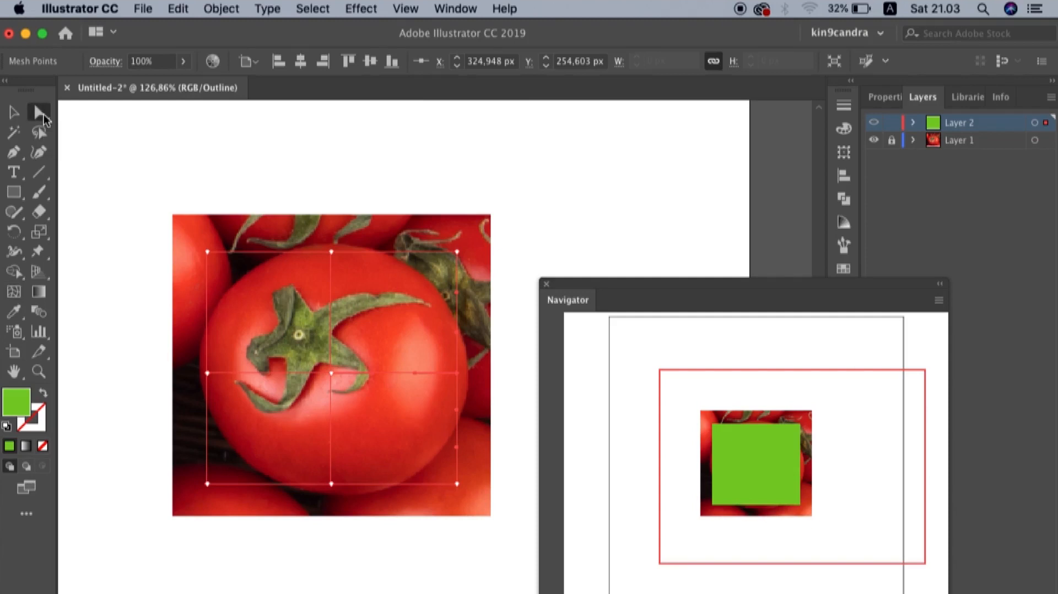
{"action": "left_click", "coordinate": [207, 252]}
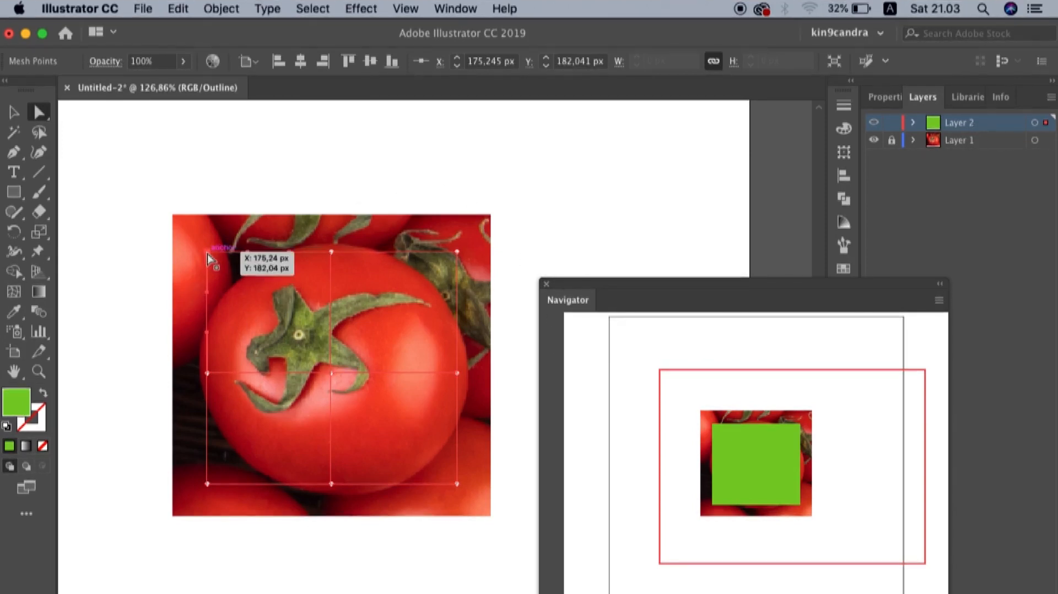
{"action": "left_click_drag", "start_coordinate": [207, 252], "coordinate": [300, 248]}
{"action": "left_click_drag", "start_coordinate": [457, 260], "coordinate": [401, 260]}
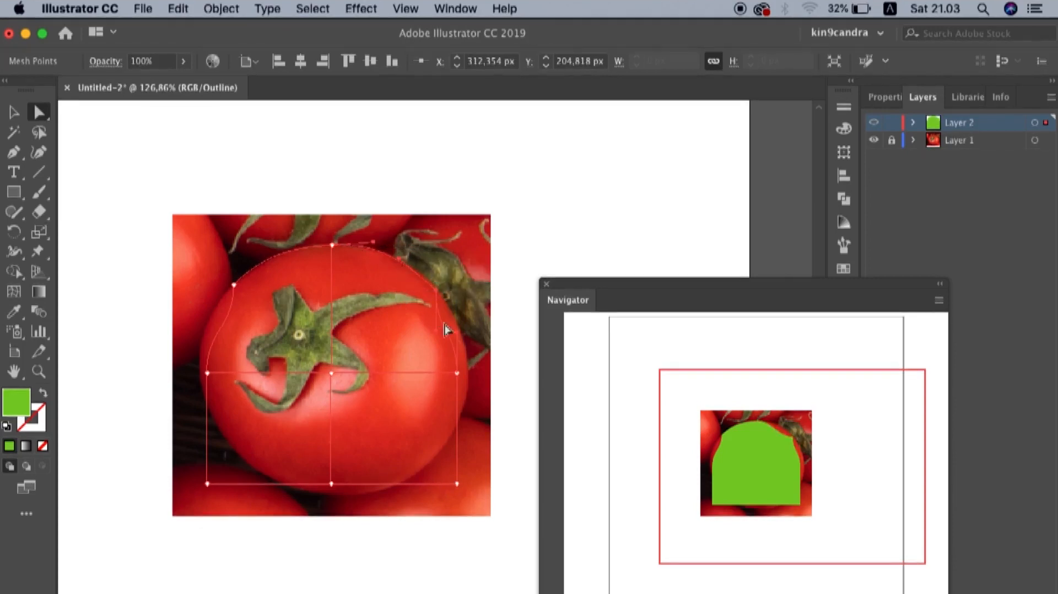
Step: Fit the mesh's right side, lower-right corner and bottom edge to the tomato's outline by adjusting points and handles
{"action": "left_click_drag", "start_coordinate": [439, 330], "coordinate": [457, 319]}
{"action": "left_click_drag", "start_coordinate": [458, 374], "coordinate": [467, 379]}
{"action": "left_click_drag", "start_coordinate": [466, 335], "coordinate": [466, 342]}
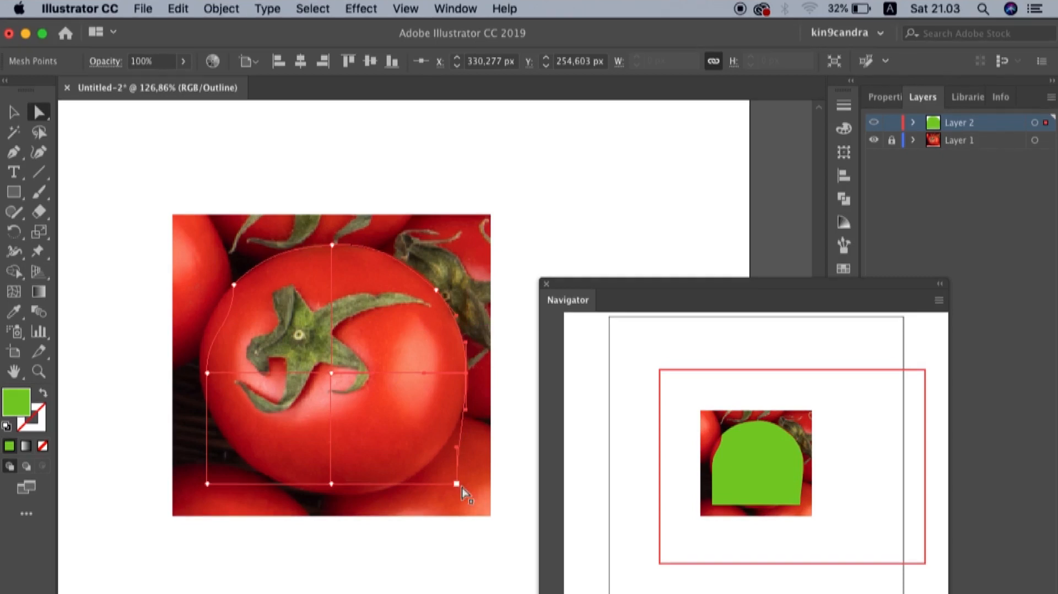
{"action": "left_click_drag", "start_coordinate": [462, 490], "coordinate": [434, 468]}
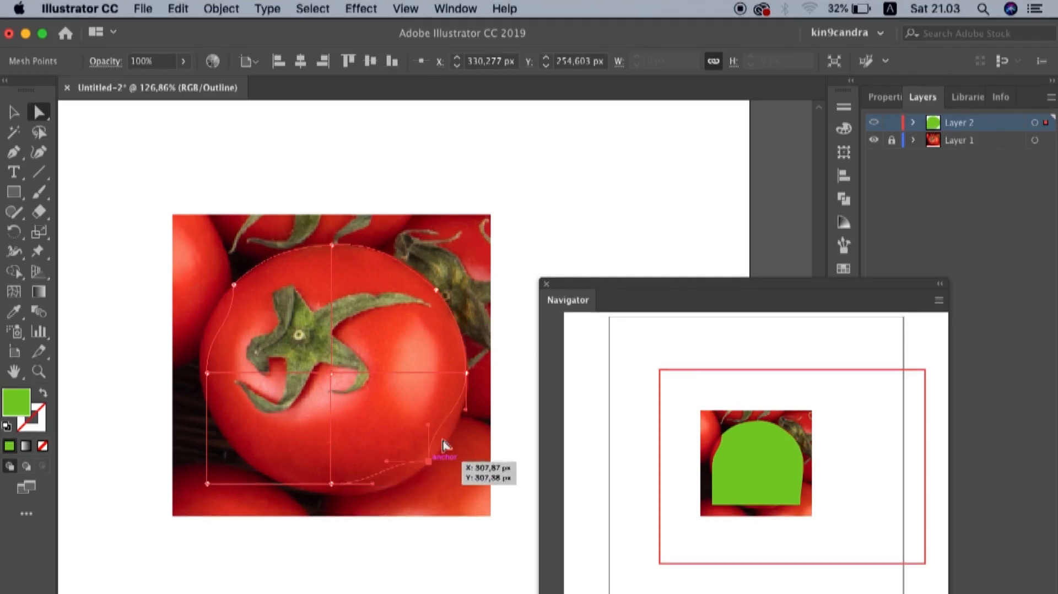
{"action": "left_click_drag", "start_coordinate": [429, 427], "coordinate": [448, 442]}
{"action": "left_click_drag", "start_coordinate": [386, 472], "coordinate": [401, 492]}
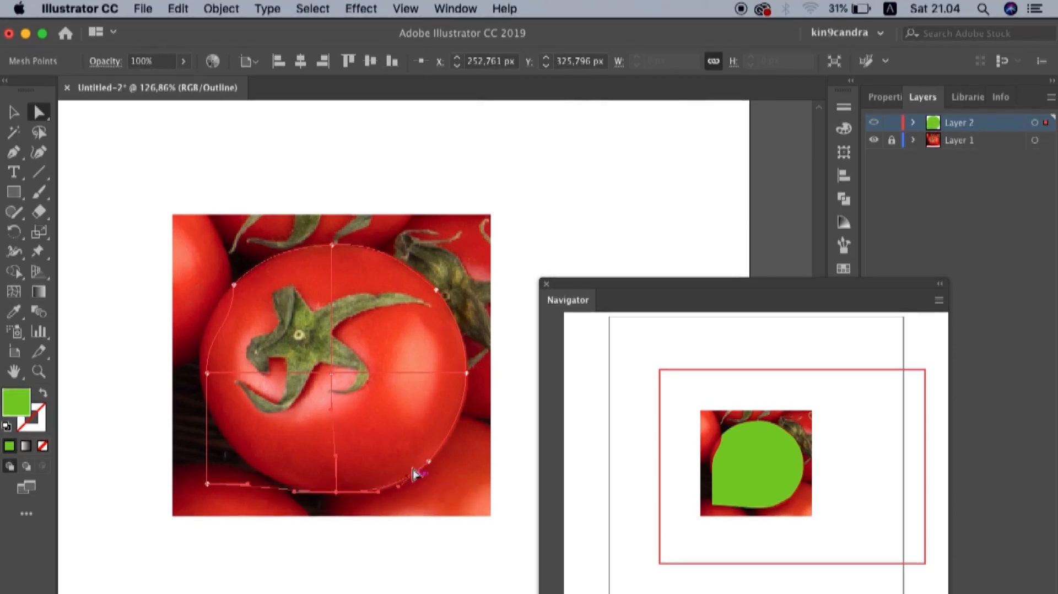
Step: Fit the mesh's lower-left corner and left side to the tomato's outline by adjusting points and handles
{"action": "left_click_drag", "start_coordinate": [211, 489], "coordinate": [263, 477]}
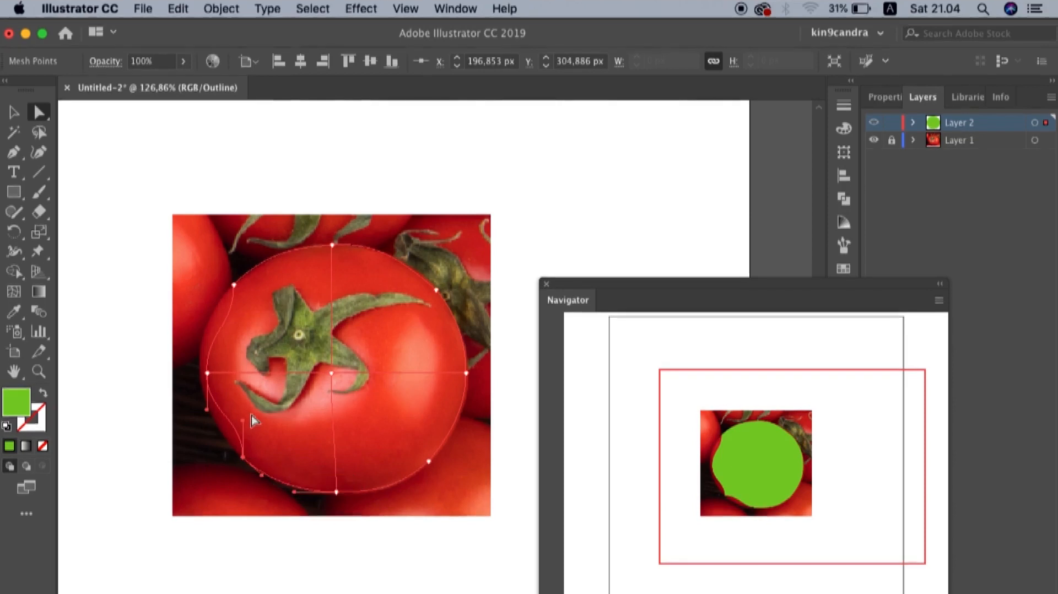
{"action": "left_click_drag", "start_coordinate": [245, 424], "coordinate": [215, 425]}
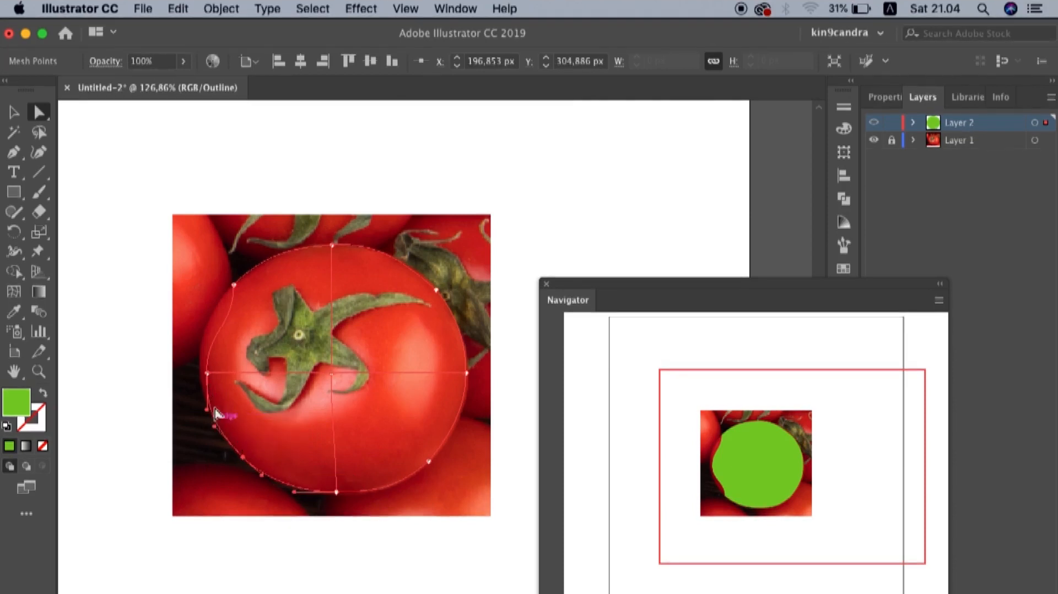
{"action": "left_click_drag", "start_coordinate": [208, 378], "coordinate": [210, 410]}
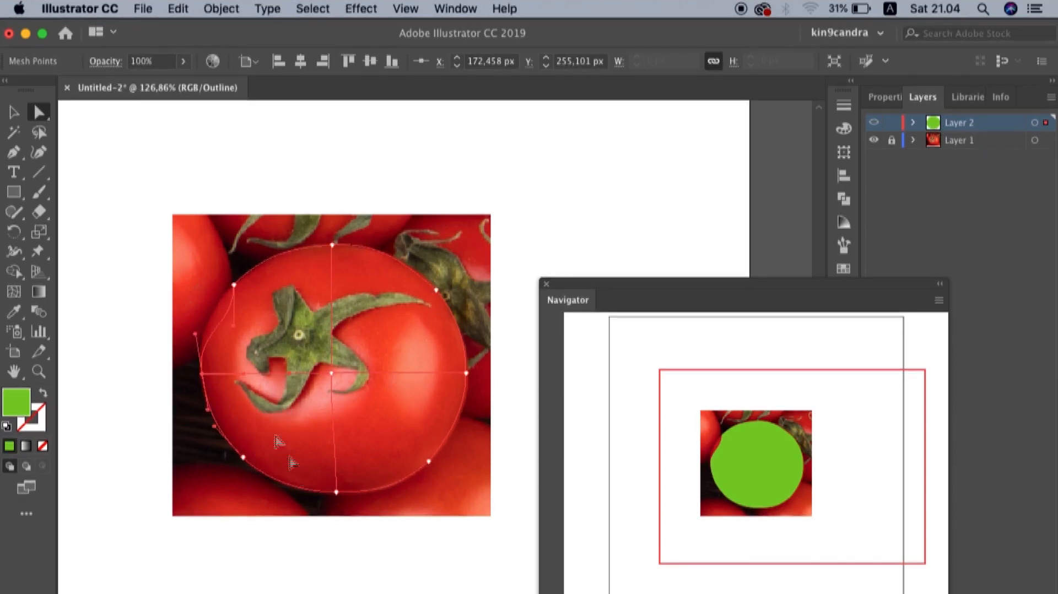
{"action": "left_click_drag", "start_coordinate": [236, 329], "coordinate": [218, 313]}
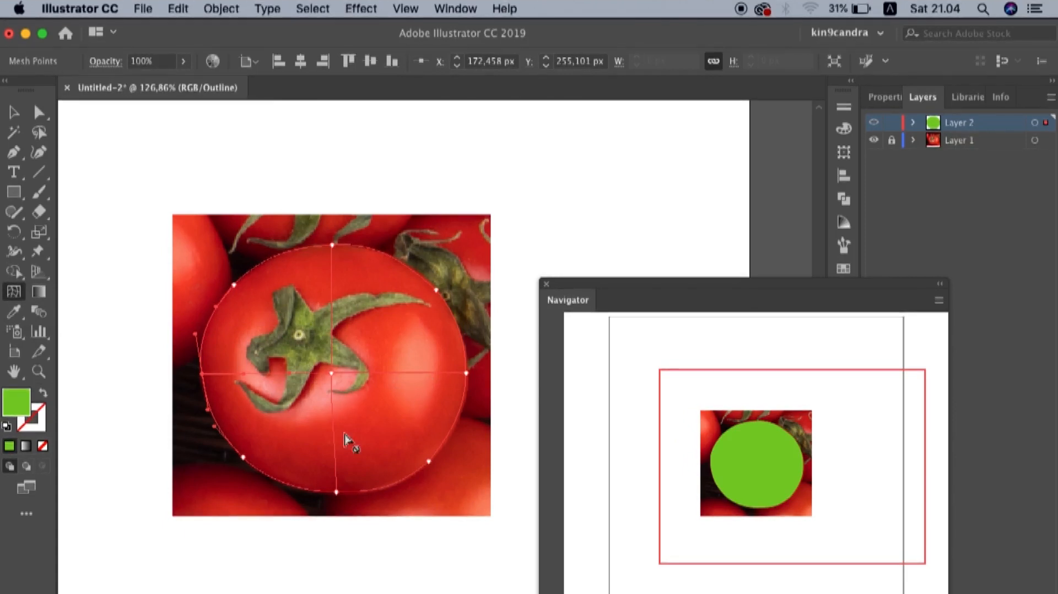
Step: Add mesh lines through the tomato's right highlight, left side, top edge and lower half with the Mesh tool
{"action": "left_click", "coordinate": [421, 373]}
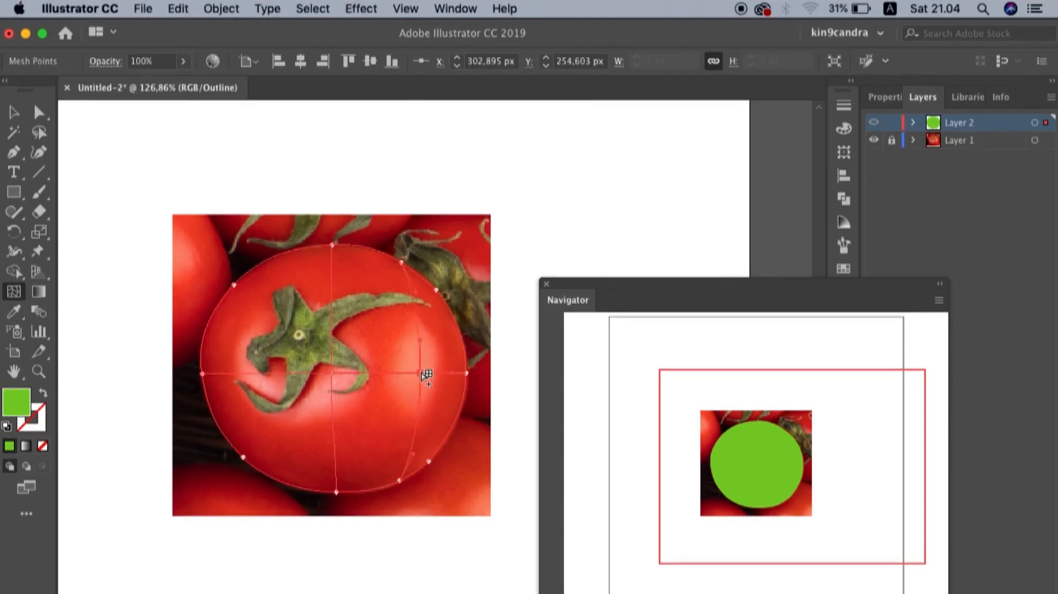
{"action": "left_click", "coordinate": [249, 374]}
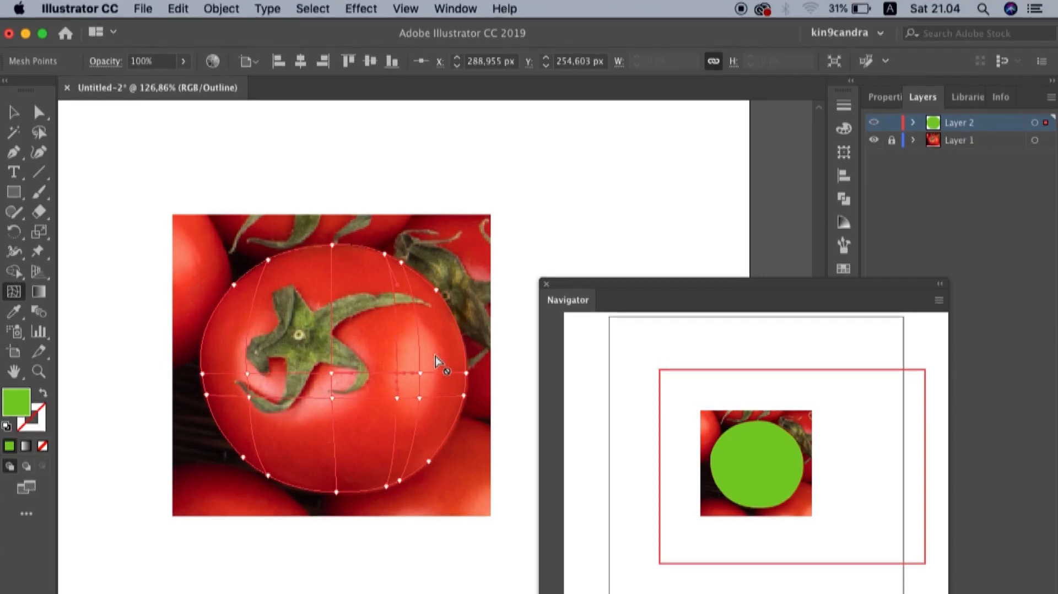
{"action": "left_click", "coordinate": [443, 374]}
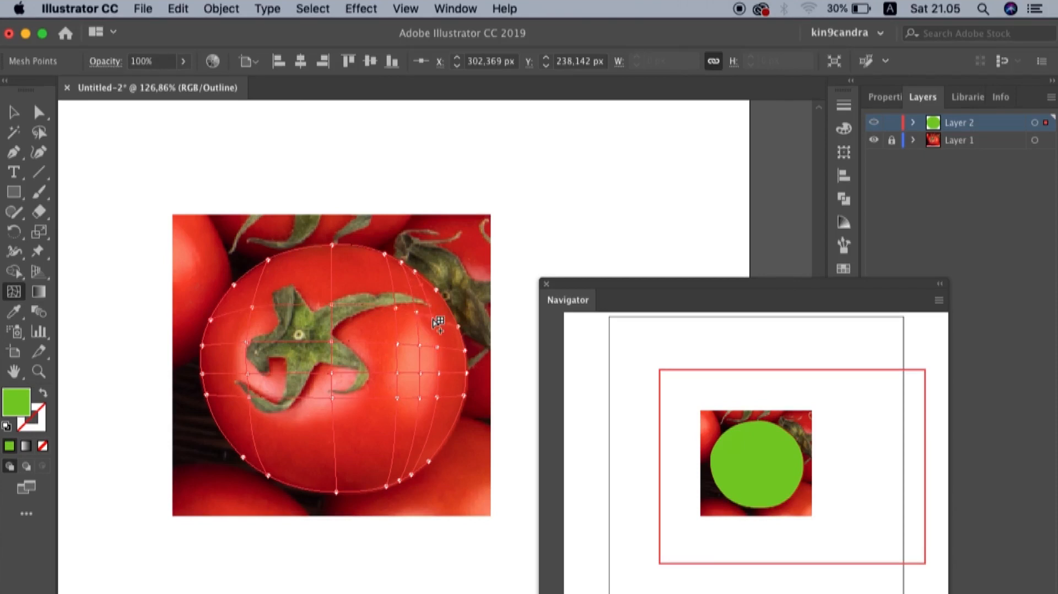
{"action": "left_click", "coordinate": [331, 246]}
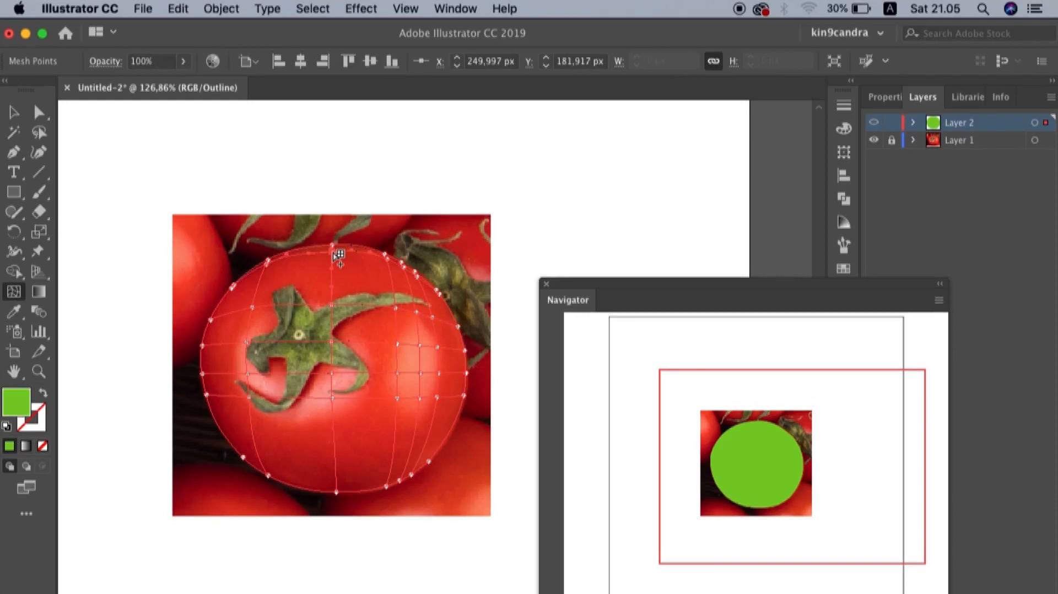
{"action": "left_click", "coordinate": [259, 455]}
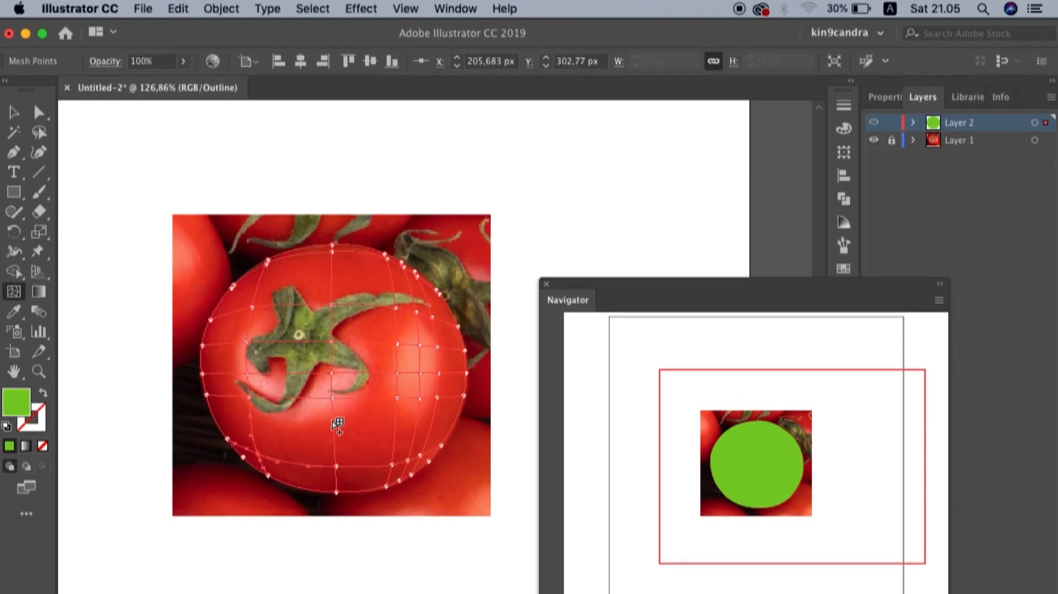
{"action": "left_click", "coordinate": [333, 420]}
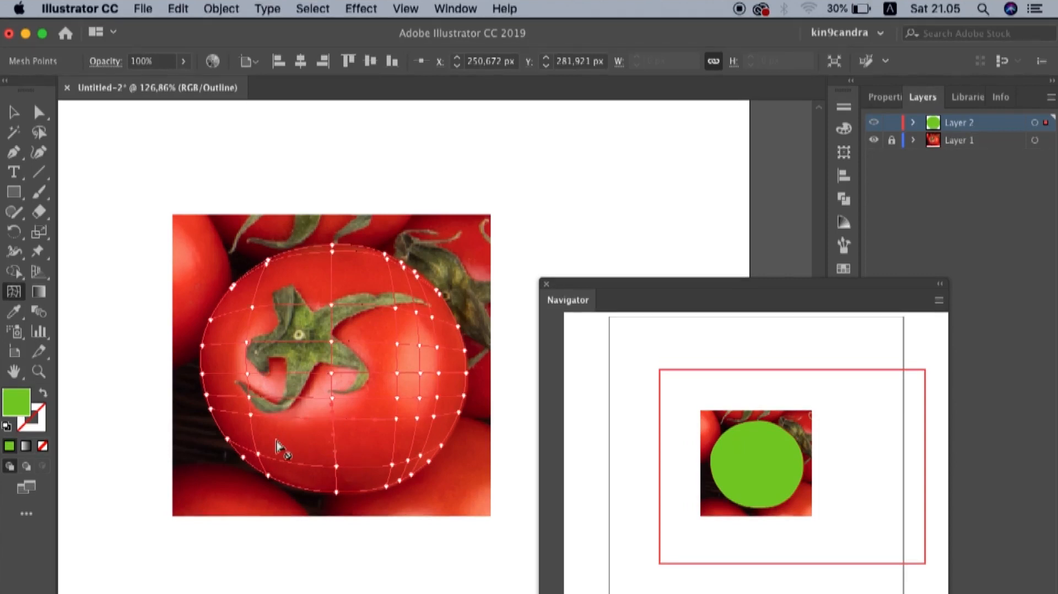
Step: Add further mesh lines near the left edge, above the stem, near the bottom, and through and beside the stem's centre
{"action": "left_click", "coordinate": [234, 343]}
{"action": "left_click", "coordinate": [266, 342]}
{"action": "left_click", "coordinate": [332, 277]}
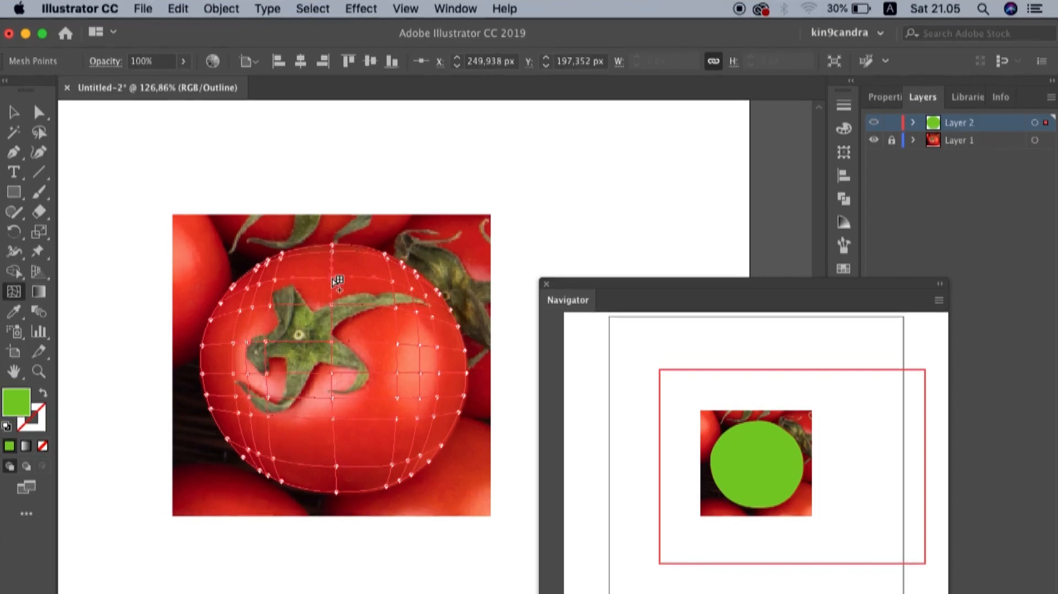
{"action": "left_click", "coordinate": [336, 447]}
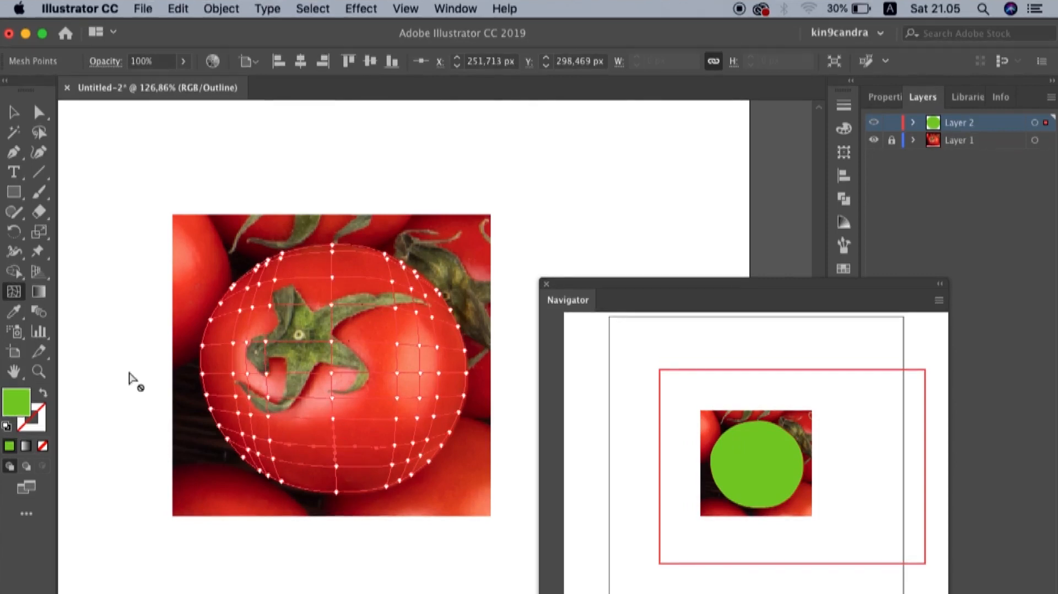
{"action": "left_click", "coordinate": [298, 335]}
{"action": "left_click", "coordinate": [371, 339]}
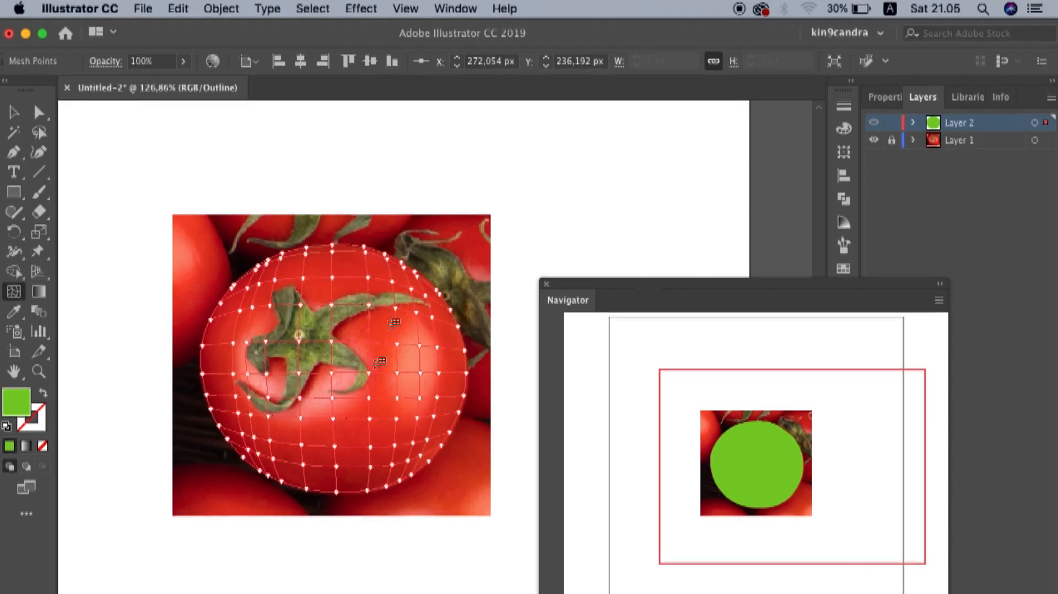
Step: Colour a mesh point on the tomato's upper-left edge with red sampled from the photo using the Eyedropper
{"action": "left_click", "coordinate": [37, 113]}
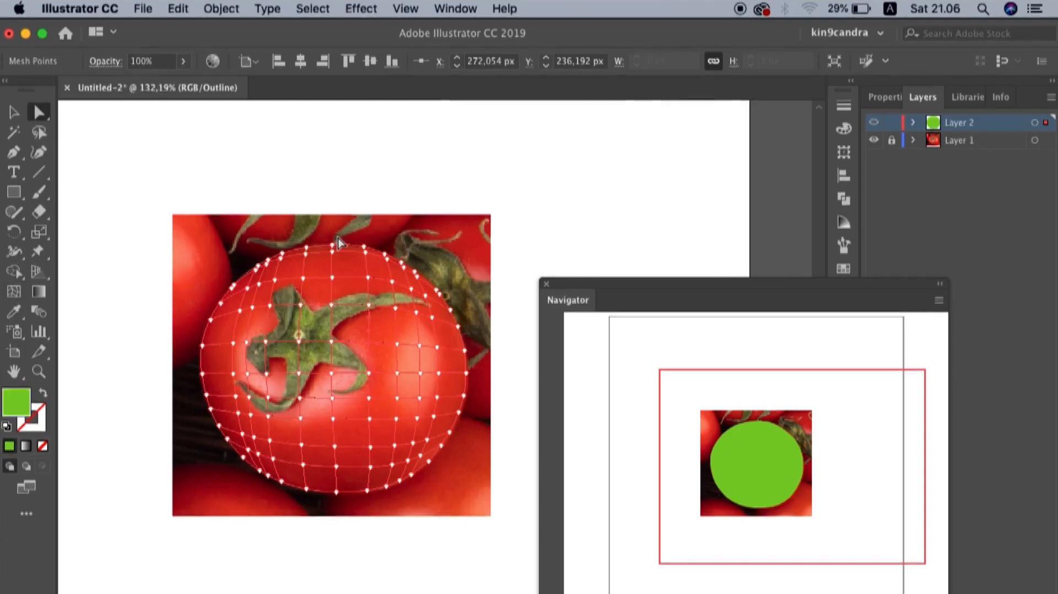
{"action": "scroll", "coordinate": [339, 243], "scroll_direction": "up", "scroll_amount": 2}
{"action": "scroll", "coordinate": [232, 245], "scroll_direction": "up", "scroll_amount": 2}
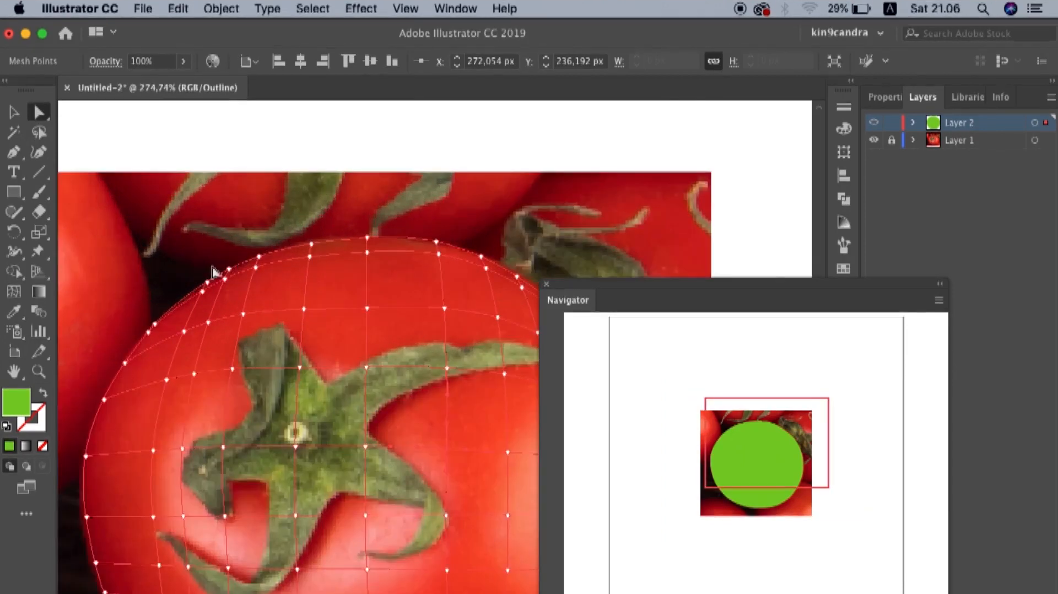
{"action": "left_click", "coordinate": [208, 283]}
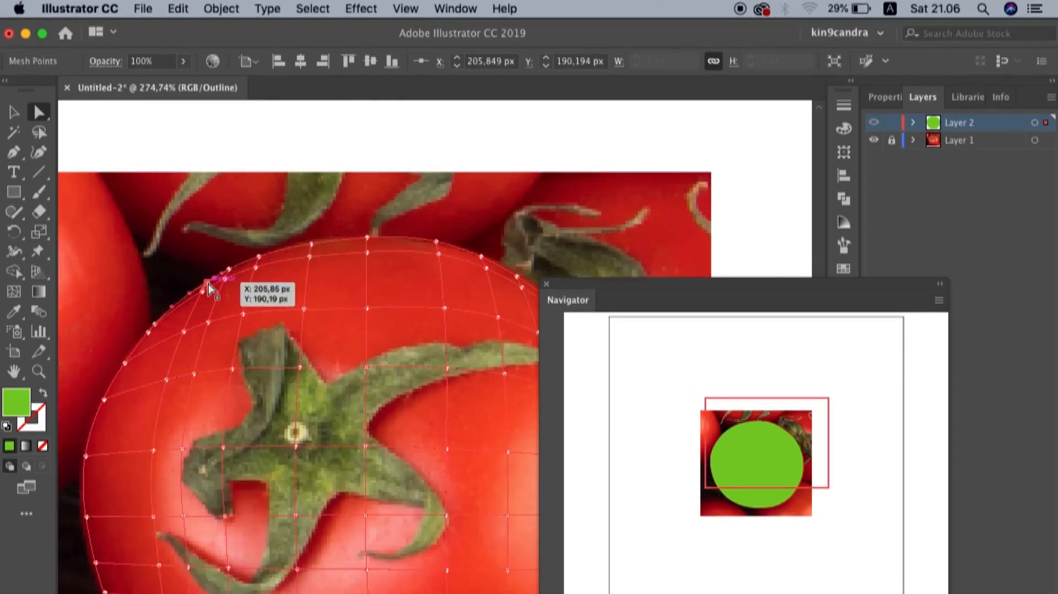
{"action": "scroll", "coordinate": [208, 283], "scroll_direction": "up", "scroll_amount": 4}
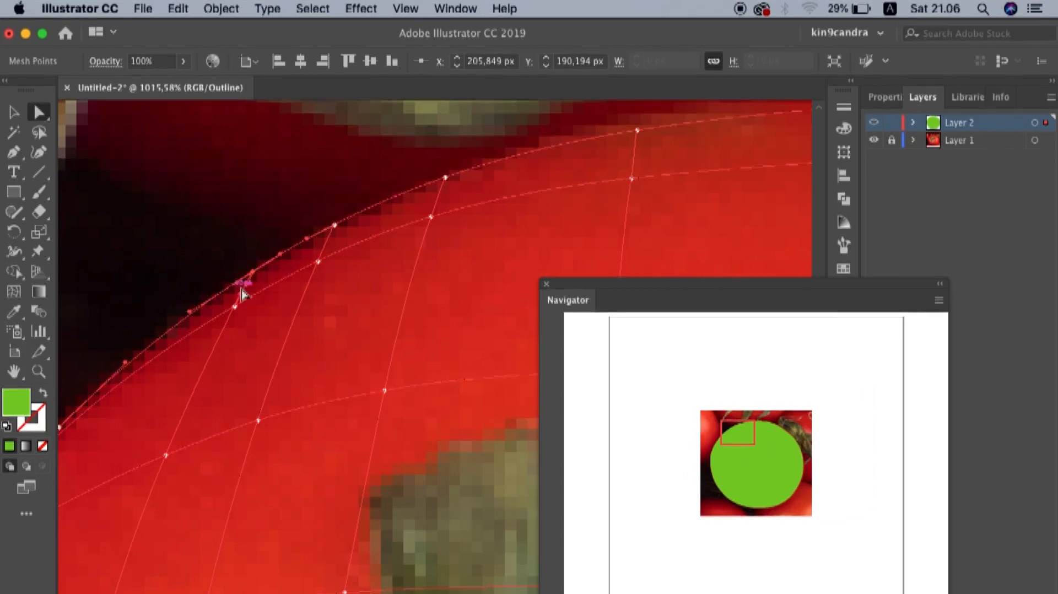
{"action": "scroll", "coordinate": [252, 279], "scroll_direction": "down", "scroll_amount": 2}
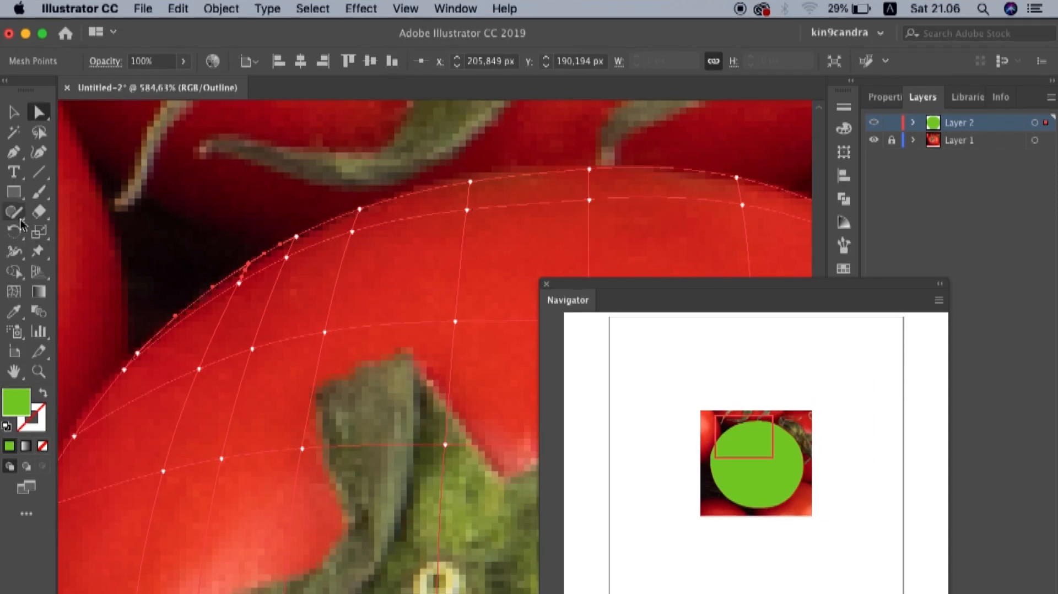
{"action": "left_click", "coordinate": [14, 312]}
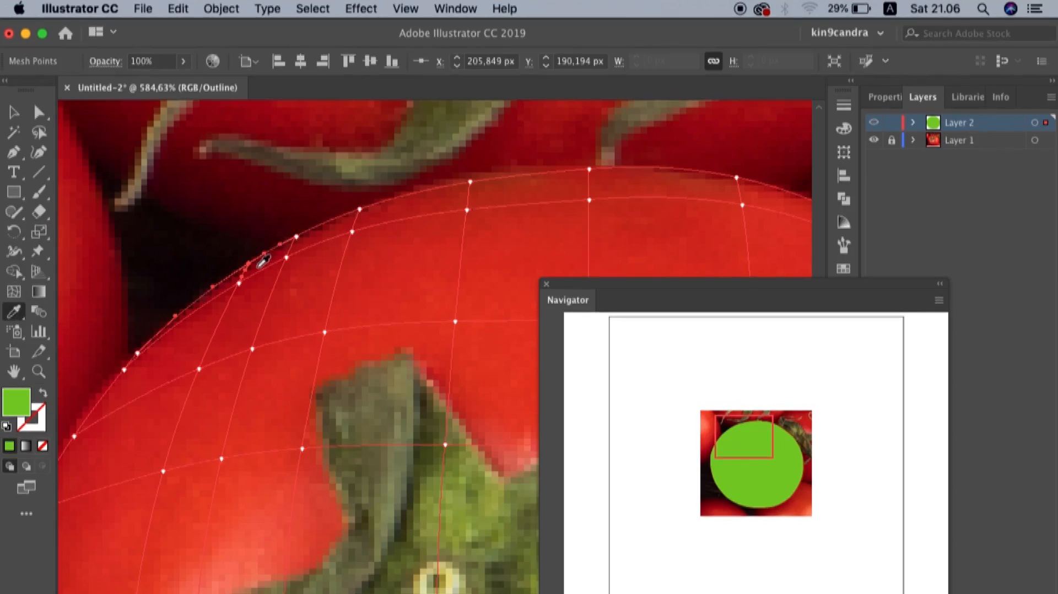
{"action": "left_click", "coordinate": [259, 266]}
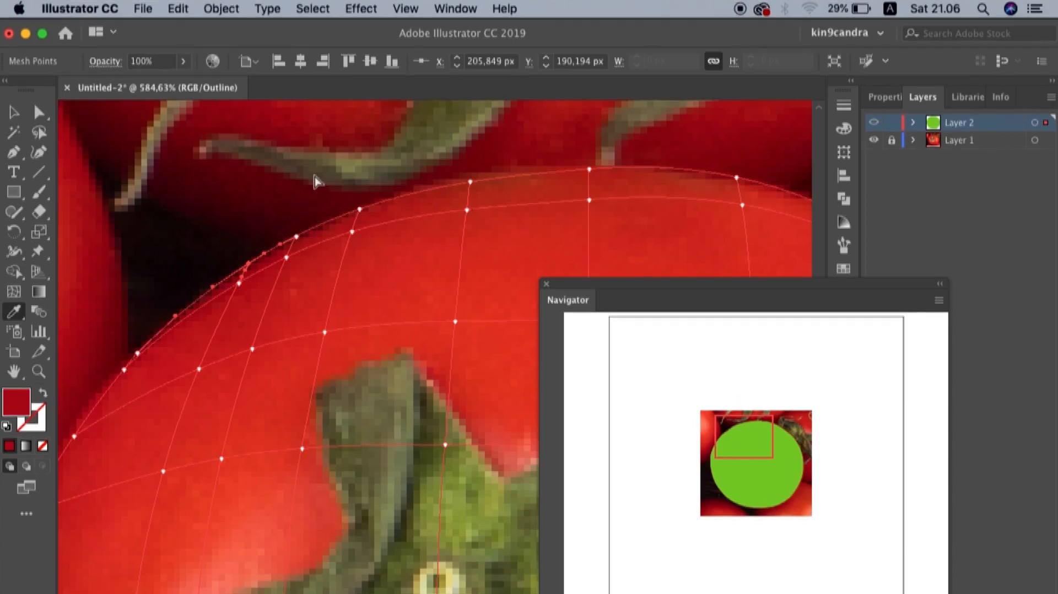
Step: Colour the next mesh points along the upper-left edge towards the top with reds sampled beside each point
{"action": "left_click", "coordinate": [298, 238]}
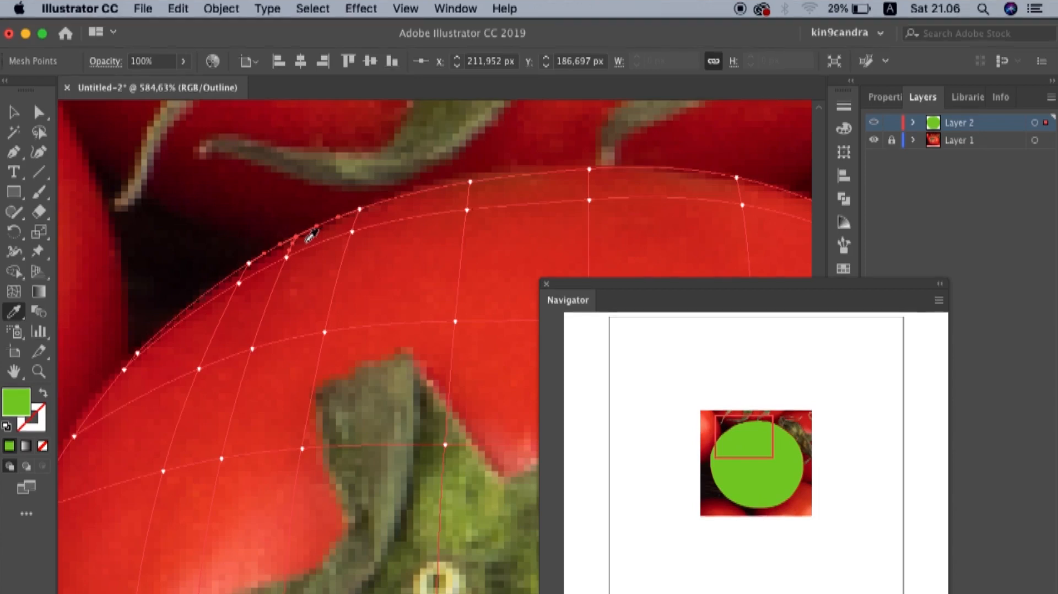
{"action": "left_click", "coordinate": [312, 236]}
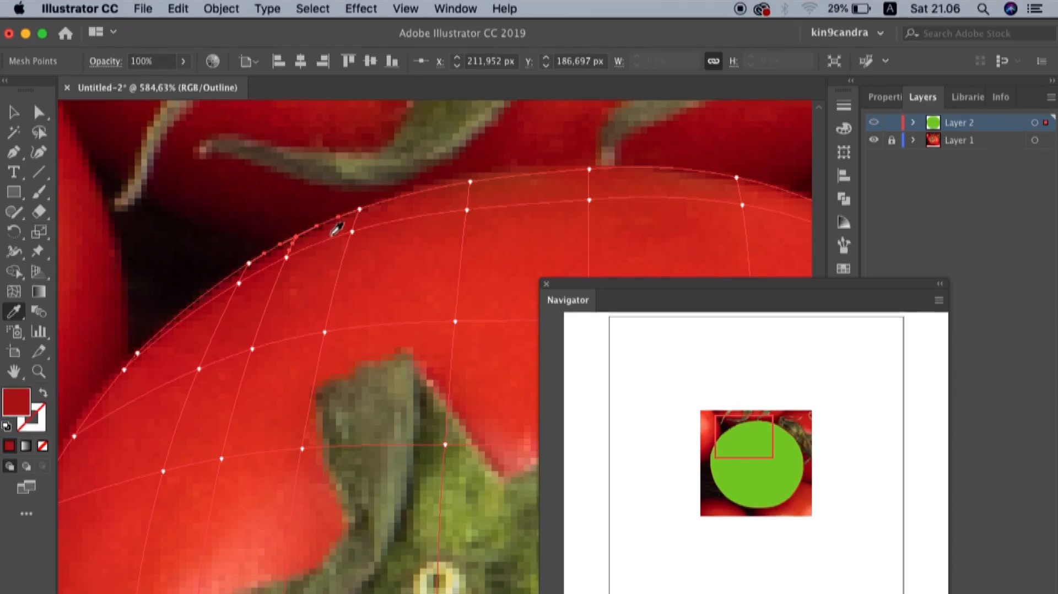
{"action": "left_click", "coordinate": [360, 210], "text": "super"}
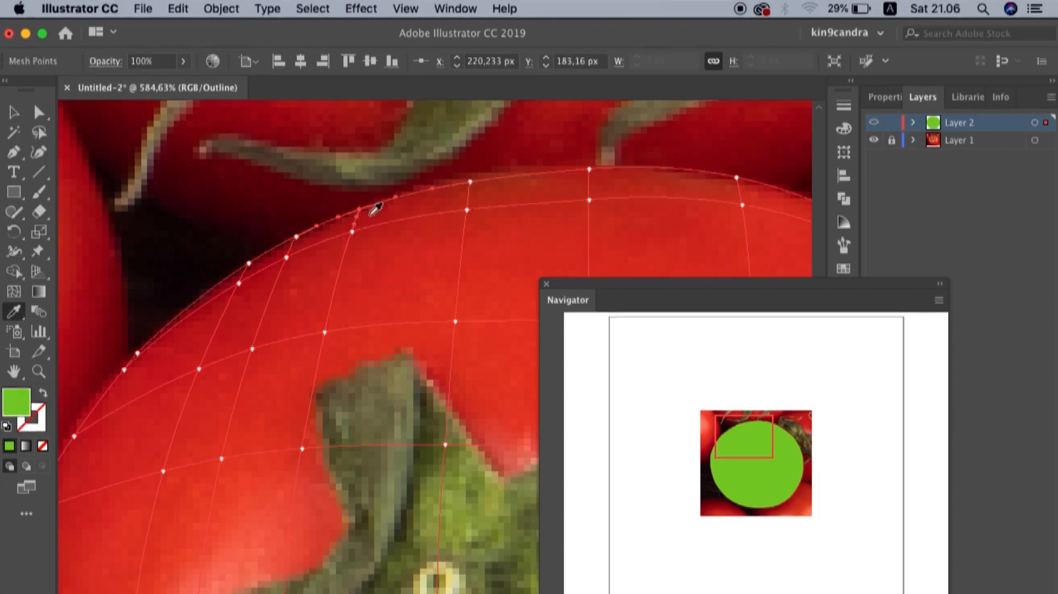
{"action": "left_click", "coordinate": [471, 182], "text": "super"}
{"action": "left_click", "coordinate": [485, 189]}
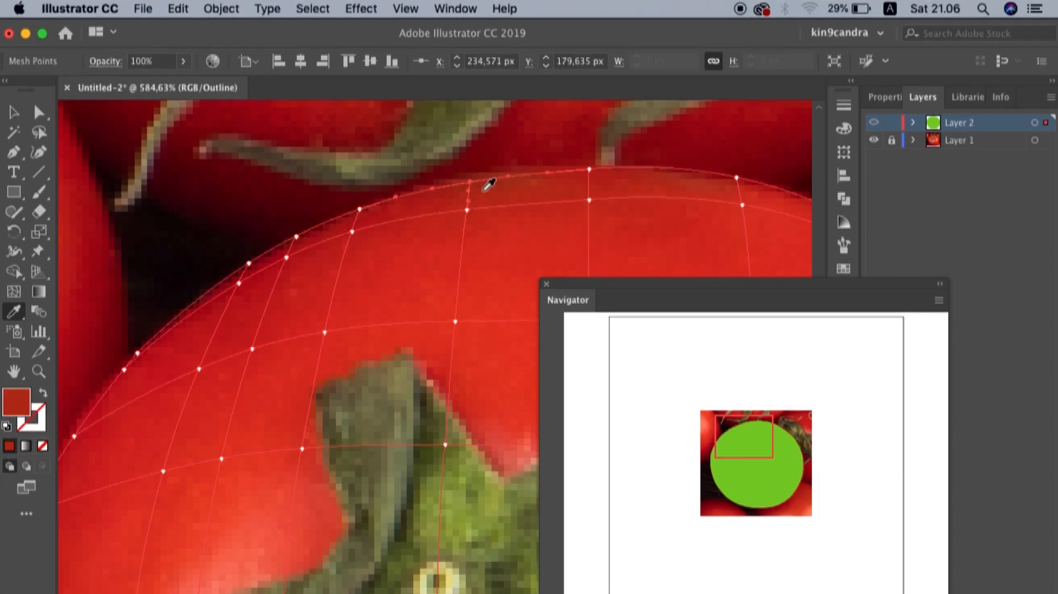
Step: Colour the edge mesh points from the tomato's top centre to its upper right with sampled reds
{"action": "scroll", "coordinate": [487, 185], "scroll_direction": "right", "scroll_amount": 3}
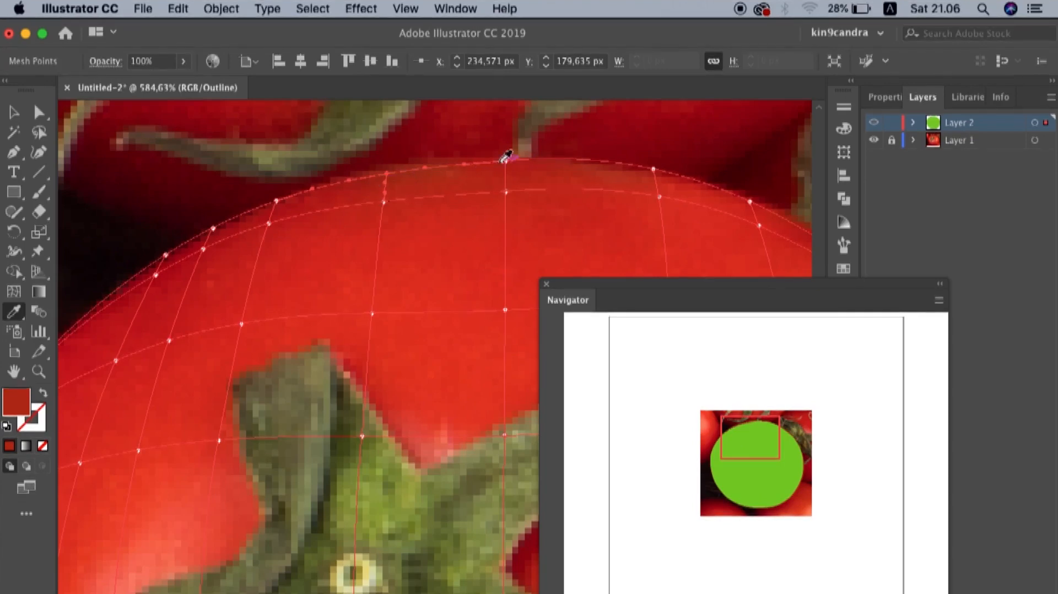
{"action": "left_click", "coordinate": [505, 161], "text": "super"}
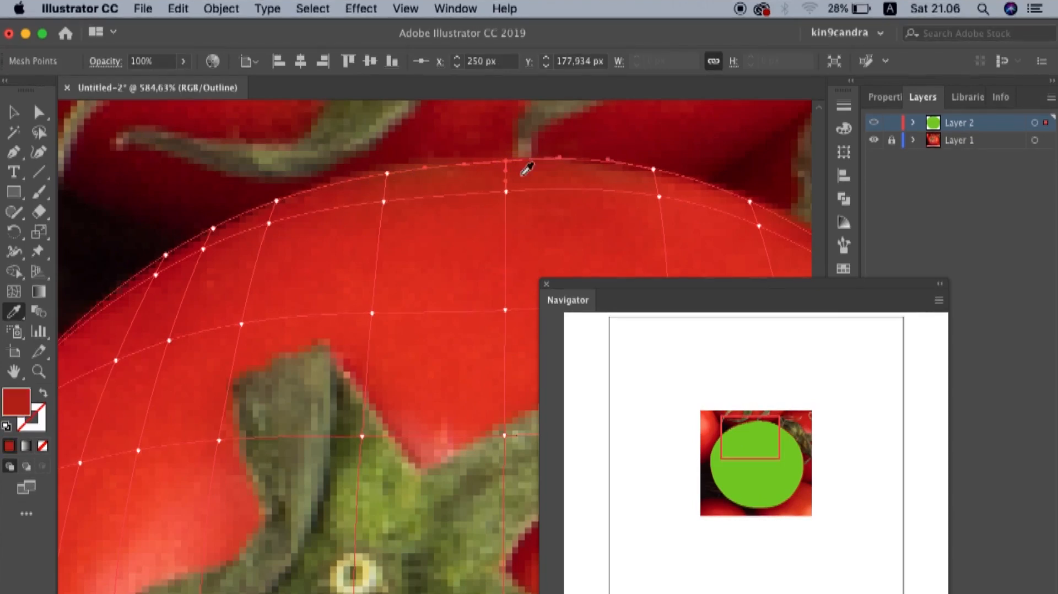
{"action": "scroll", "coordinate": [527, 169], "scroll_direction": "down", "scroll_amount": 2}
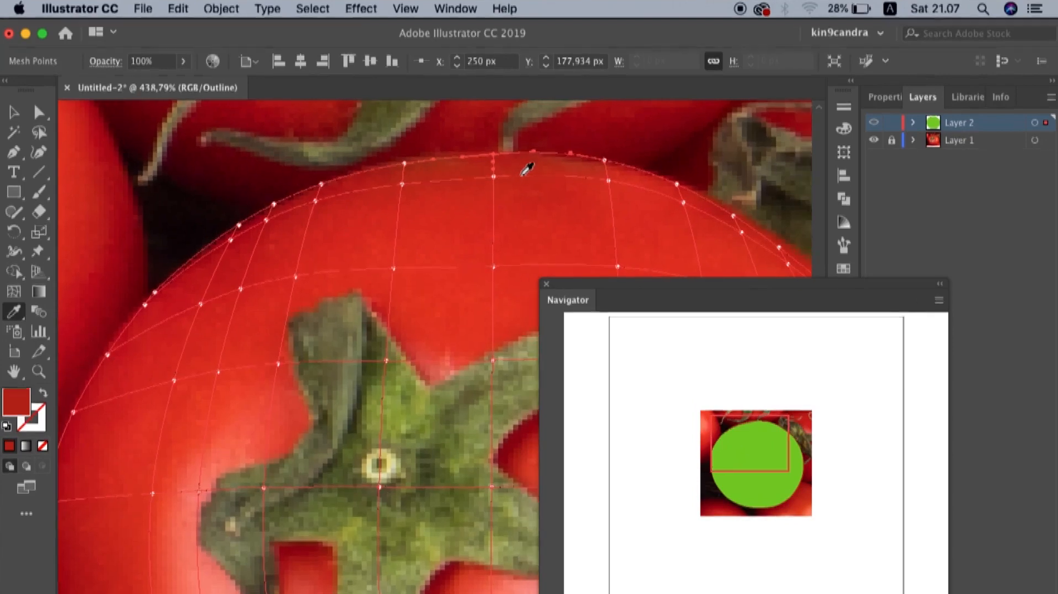
{"action": "left_click", "coordinate": [608, 158], "text": "super"}
{"action": "left_click", "coordinate": [619, 175]}
{"action": "scroll", "coordinate": [619, 176], "scroll_direction": "right", "scroll_amount": 3}
{"action": "left_click", "coordinate": [607, 167], "text": "super"}
{"action": "left_click", "coordinate": [508, 160]}
{"action": "scroll", "coordinate": [509, 159], "scroll_direction": "down", "scroll_amount": 1}
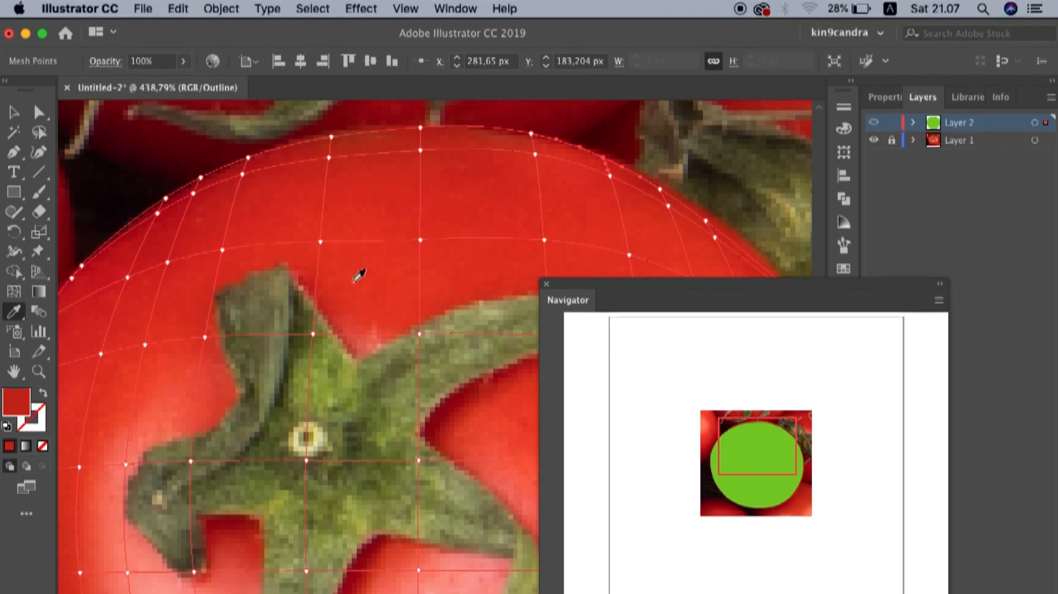
Step: Colour the mesh point above the stem and the inner points just below the upper-left edge from the photo
{"action": "left_click", "coordinate": [321, 242], "text": "super"}
{"action": "left_click", "coordinate": [349, 212]}
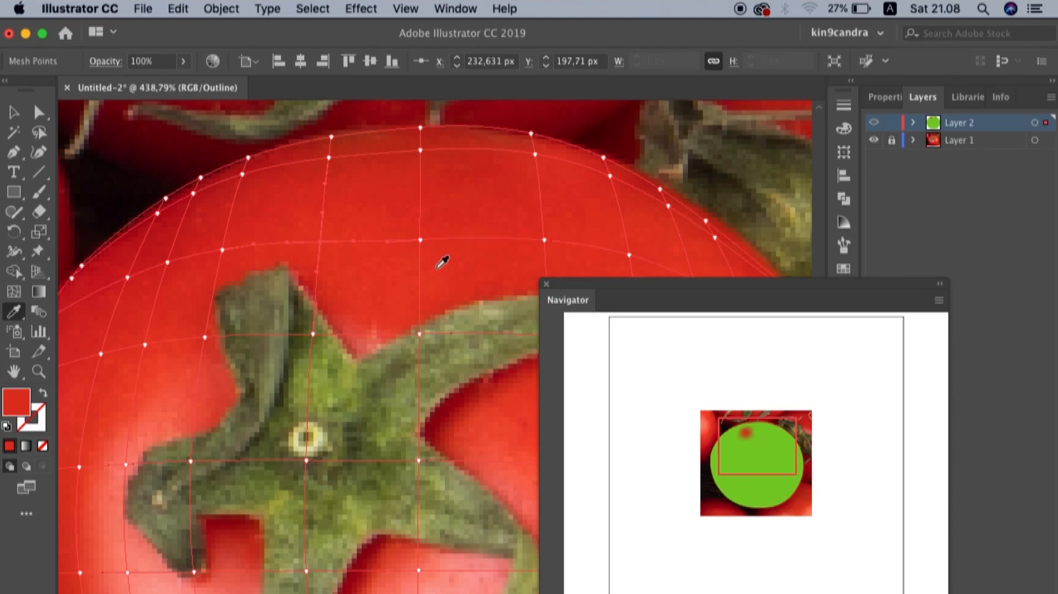
{"action": "left_click", "coordinate": [330, 159], "text": "super"}
{"action": "left_click", "coordinate": [329, 160]}
{"action": "left_click", "coordinate": [242, 174], "text": "super"}
{"action": "left_click", "coordinate": [242, 174]}
{"action": "left_click", "coordinate": [193, 193], "text": "super"}
{"action": "left_click", "coordinate": [193, 194]}
Step: Colour the mesh row above the stem on the tomato's left side with reds sampled from the photo
{"action": "left_click", "coordinate": [127, 277], "text": "super"}
{"action": "left_click", "coordinate": [127, 277]}
{"action": "left_click", "coordinate": [167, 262], "text": "super"}
{"action": "left_click", "coordinate": [167, 262]}
{"action": "left_click", "coordinate": [223, 250], "text": "super"}
{"action": "left_click", "coordinate": [223, 250]}
Step: Sample photo reds for the mesh points at the top centre and just inside the upper-right edge
{"action": "left_click", "coordinate": [420, 150], "text": "super"}
{"action": "left_click", "coordinate": [420, 150]}
{"action": "left_click", "coordinate": [420, 128], "text": "super"}
{"action": "left_click", "coordinate": [420, 128]}
{"action": "left_click", "coordinate": [537, 157]}
{"action": "left_click", "coordinate": [604, 157], "text": "super"}
{"action": "left_click", "coordinate": [603, 158]}
{"action": "left_click", "coordinate": [610, 176], "text": "super"}
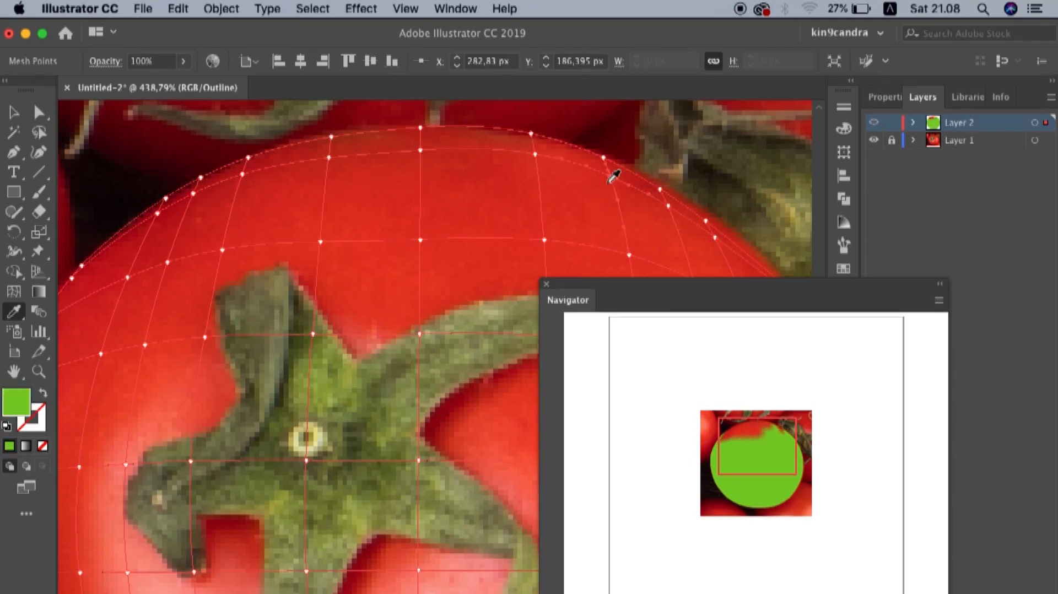
Step: Colour the mesh points down the tomato's upper-right edge with reds sampled from the photo
{"action": "scroll", "coordinate": [612, 175], "scroll_direction": "right", "scroll_amount": 3}
{"action": "left_click", "coordinate": [426, 207], "text": "super"}
{"action": "left_click", "coordinate": [426, 207]}
{"action": "scroll", "coordinate": [436, 220], "scroll_direction": "right", "scroll_amount": 3}
{"action": "left_click", "coordinate": [466, 244], "text": "super"}
{"action": "scroll", "coordinate": [466, 236], "scroll_direction": "right", "scroll_amount": 3}
{"action": "left_click", "coordinate": [437, 273], "text": "super"}
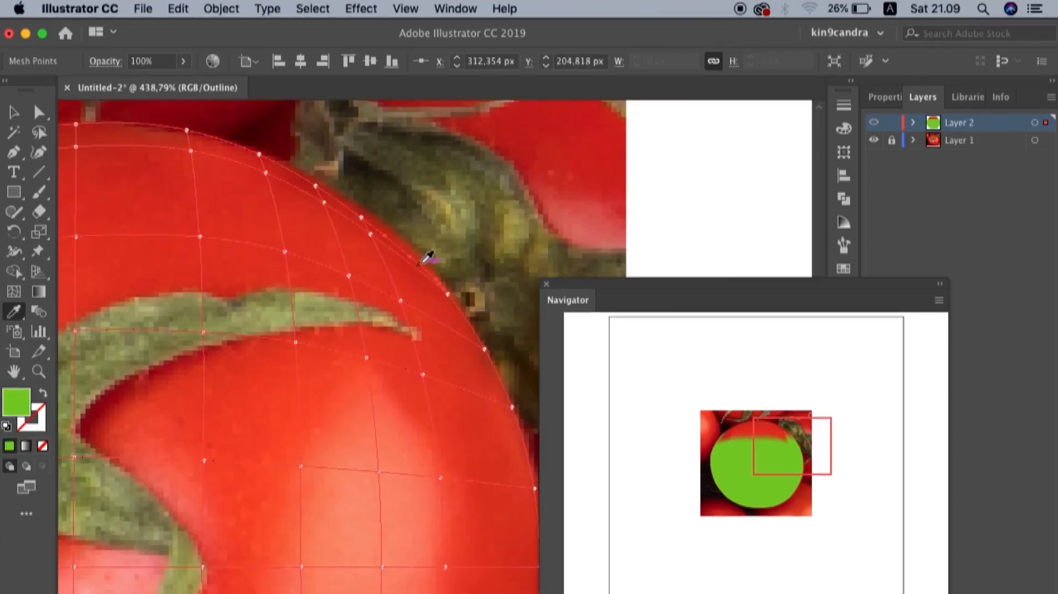
{"action": "scroll", "coordinate": [402, 256], "scroll_direction": "up", "scroll_amount": 4}
{"action": "left_click", "coordinate": [499, 319], "text": "super"}
{"action": "left_click", "coordinate": [400, 336], "text": "super"}
{"action": "left_click", "coordinate": [440, 321]}
Step: Colour the mesh points on the right edge and below the long leaf's tip with sampled reds
{"action": "scroll", "coordinate": [439, 321], "scroll_direction": "down", "scroll_amount": 2}
{"action": "scroll", "coordinate": [440, 321], "scroll_direction": "right", "scroll_amount": 3}
{"action": "left_click", "coordinate": [420, 311], "text": "super"}
{"action": "left_click", "coordinate": [321, 351], "text": "super"}
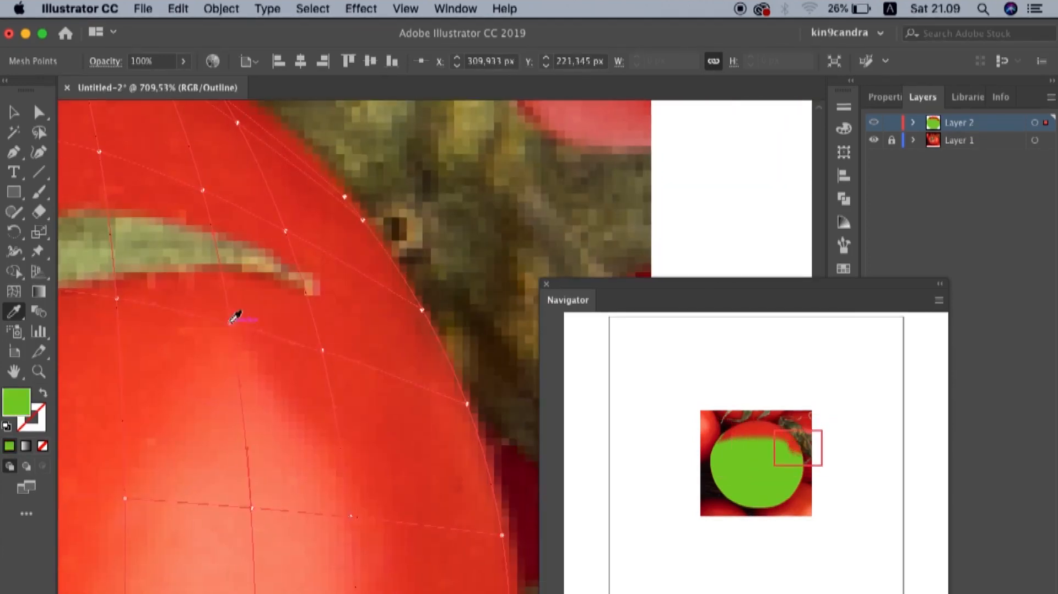
{"action": "left_click", "coordinate": [227, 325]}
{"action": "left_click", "coordinate": [230, 324], "text": "super"}
{"action": "left_click", "coordinate": [205, 301], "text": "super"}
Step: Colour the mesh row crossing the upper part of the stem with nearby tomato reds instead of green
{"action": "scroll", "coordinate": [215, 312], "scroll_direction": "down", "scroll_amount": 3}
{"action": "left_click", "coordinate": [329, 264], "text": "super"}
{"action": "left_click", "coordinate": [189, 260], "text": "super"}
{"action": "left_click", "coordinate": [233, 332]}
{"action": "scroll", "coordinate": [242, 286], "scroll_direction": "left", "scroll_amount": 8}
{"action": "left_click", "coordinate": [259, 247], "text": "super"}
{"action": "left_click", "coordinate": [283, 243]}
{"action": "left_click", "coordinate": [249, 248], "text": "super"}
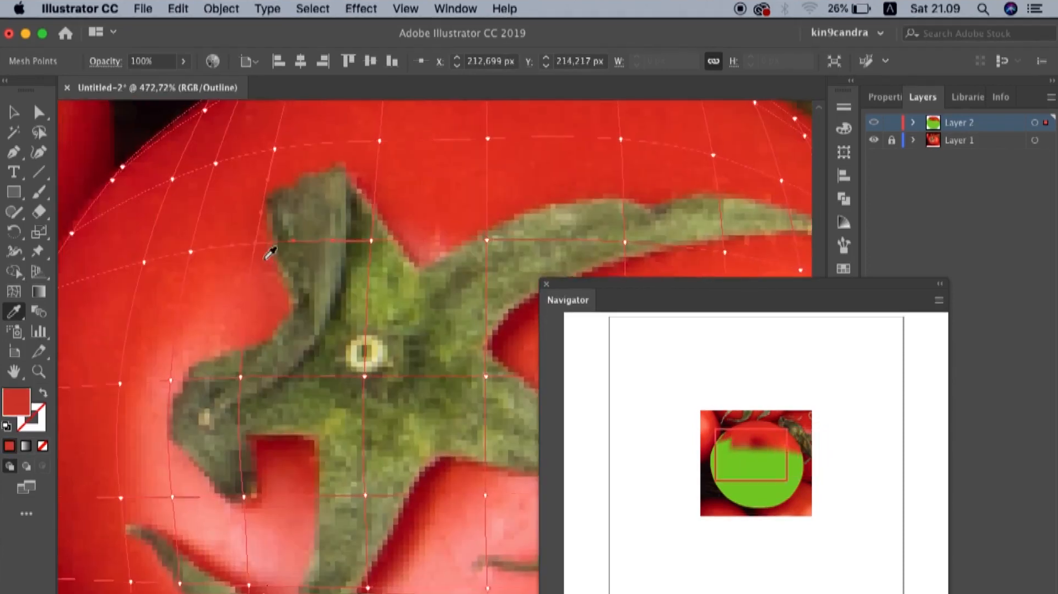
Step: Colour the mesh points to the left of the stem's upper part and on the adjacent left edge
{"action": "left_click", "coordinate": [178, 280], "text": "super"}
{"action": "left_click", "coordinate": [212, 322], "text": "super"}
{"action": "left_click", "coordinate": [236, 265], "text": "super"}
{"action": "left_click", "coordinate": [276, 218]}
{"action": "scroll", "coordinate": [278, 242], "scroll_direction": "up", "scroll_amount": 3}
{"action": "left_click", "coordinate": [284, 166], "text": "super"}
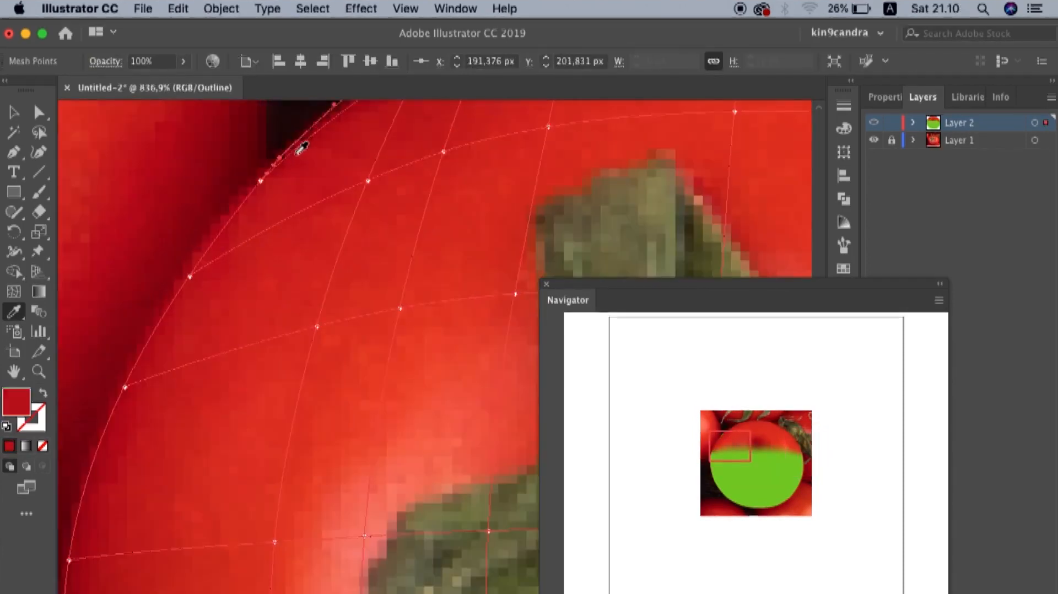
Step: Colour the left half of the mesh row level with the stem's centre using sampled reds
{"action": "scroll", "coordinate": [232, 149], "scroll_direction": "down", "scroll_amount": 6}
{"action": "left_click", "coordinate": [232, 266], "text": "super"}
{"action": "left_click", "coordinate": [241, 271]}
{"action": "left_click", "coordinate": [295, 262], "text": "super"}
{"action": "left_click", "coordinate": [306, 296]}
{"action": "left_click", "coordinate": [359, 263], "text": "super"}
{"action": "left_click", "coordinate": [423, 263], "text": "super"}
Step: Continue colouring the row level with the stem's centre through the right highlight towards the right edge
{"action": "scroll", "coordinate": [472, 248], "scroll_direction": "right", "scroll_amount": 3}
{"action": "left_click", "coordinate": [472, 244], "text": "super"}
{"action": "left_click", "coordinate": [516, 248], "text": "super"}
{"action": "scroll", "coordinate": [530, 226], "scroll_direction": "right", "scroll_amount": 4}
{"action": "left_click", "coordinate": [459, 258], "text": "super"}
{"action": "left_click", "coordinate": [467, 251]}
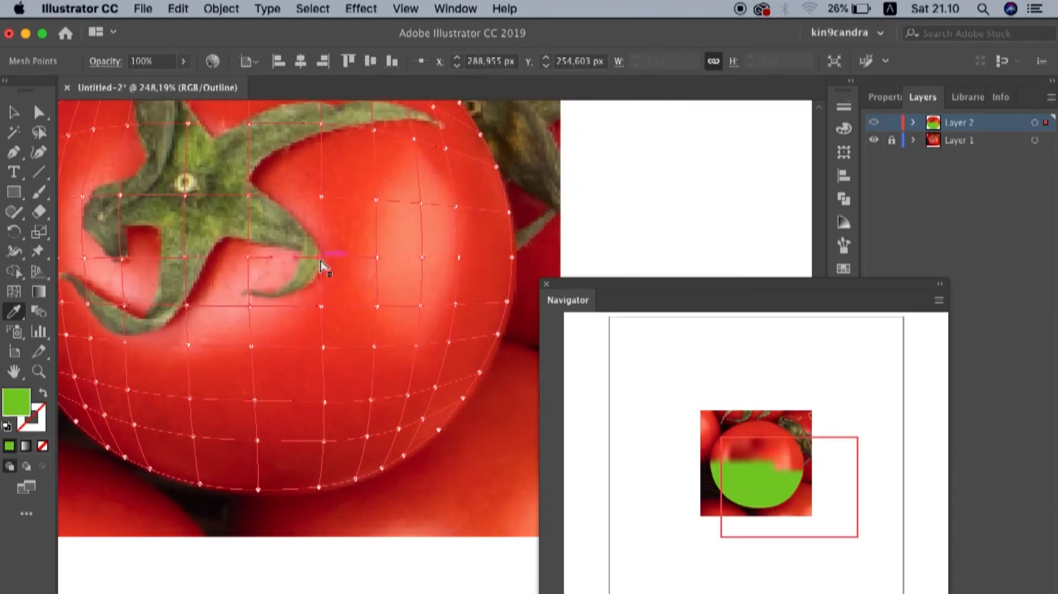
Step: Colour the mesh points around the stem's lower leaves, working towards the left edge, with sampled tomato colours
{"action": "left_click", "coordinate": [321, 265]}
{"action": "scroll", "coordinate": [308, 268], "scroll_direction": "left", "scroll_amount": 4}
{"action": "left_click", "coordinate": [243, 270], "text": "super"}
{"action": "left_click", "coordinate": [259, 275], "text": "super"}
{"action": "left_click", "coordinate": [277, 289]}
{"action": "left_click", "coordinate": [134, 275], "text": "super"}
{"action": "left_click", "coordinate": [200, 318], "text": "super"}
{"action": "left_click", "coordinate": [204, 326]}
Step: Colour the mesh row at the tips of the lower leaves from the left side to below the stem
{"action": "left_click", "coordinate": [225, 322], "text": "super"}
{"action": "left_click", "coordinate": [262, 323], "text": "super"}
{"action": "left_click", "coordinate": [272, 313]}
{"action": "left_click", "coordinate": [325, 323], "text": "super"}
{"action": "scroll", "coordinate": [311, 317], "scroll_direction": "right", "scroll_amount": 1}
{"action": "left_click", "coordinate": [374, 318], "text": "super"}
Step: Colour the mesh points right of the lower leaves and the right half of the row beneath them
{"action": "scroll", "coordinate": [378, 320], "scroll_direction": "right", "scroll_amount": 4}
{"action": "left_click", "coordinate": [375, 298], "text": "super"}
{"action": "left_click", "coordinate": [431, 298], "text": "super"}
{"action": "left_click", "coordinate": [474, 298], "text": "super"}
{"action": "scroll", "coordinate": [508, 300], "scroll_direction": "right", "scroll_amount": 4}
{"action": "left_click", "coordinate": [428, 284], "text": "super"}
{"action": "scroll", "coordinate": [428, 279], "scroll_direction": "down", "scroll_amount": 2}
{"action": "left_click", "coordinate": [367, 269], "text": "super"}
{"action": "left_click", "coordinate": [292, 274], "text": "super"}
{"action": "left_click", "coordinate": [285, 272]}
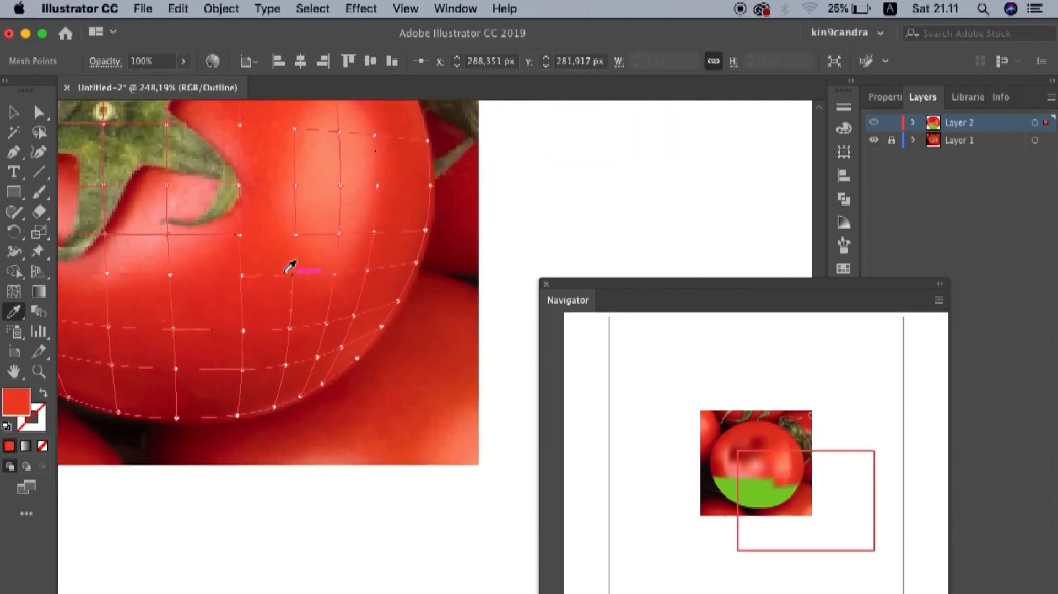
Step: Colour the mesh row across the tomato's lower body from left to right with sampled reds
{"action": "scroll", "coordinate": [314, 284], "scroll_direction": "left", "scroll_amount": 6}
{"action": "scroll", "coordinate": [220, 273], "scroll_direction": "down", "scroll_amount": 2}
{"action": "left_click", "coordinate": [244, 283], "text": "super"}
{"action": "left_click", "coordinate": [243, 282]}
{"action": "left_click", "coordinate": [271, 289], "text": "super"}
{"action": "left_click", "coordinate": [333, 297], "text": "super"}
{"action": "scroll", "coordinate": [404, 306], "scroll_direction": "right", "scroll_amount": 3}
{"action": "left_click", "coordinate": [383, 286], "text": "super"}
{"action": "left_click", "coordinate": [429, 284], "text": "super"}
{"action": "left_click", "coordinate": [466, 279], "text": "super"}
Step: Colour the mesh row just above the bottom edge from right to left with sampled reds
{"action": "left_click", "coordinate": [477, 304], "text": "super"}
{"action": "left_click", "coordinate": [478, 300]}
{"action": "left_click", "coordinate": [382, 325], "text": "super"}
{"action": "left_click", "coordinate": [376, 315]}
{"action": "left_click", "coordinate": [251, 320], "text": "super"}
{"action": "left_click", "coordinate": [192, 308], "text": "super"}
{"action": "left_click", "coordinate": [144, 290], "text": "super"}
{"action": "left_click", "coordinate": [103, 269], "text": "super"}
Step: Colour the mesh points along the tomato's bottom edge from lower left to lower right with sampled reds
{"action": "left_click", "coordinate": [166, 331], "text": "super"}
{"action": "left_click", "coordinate": [171, 313]}
{"action": "left_click", "coordinate": [208, 352], "text": "super"}
{"action": "left_click", "coordinate": [212, 347]}
{"action": "left_click", "coordinate": [377, 371], "text": "super"}
{"action": "left_click", "coordinate": [441, 352], "text": "super"}
{"action": "left_click", "coordinate": [445, 345]}
{"action": "left_click", "coordinate": [498, 313], "text": "super"}
{"action": "left_click", "coordinate": [493, 305]}
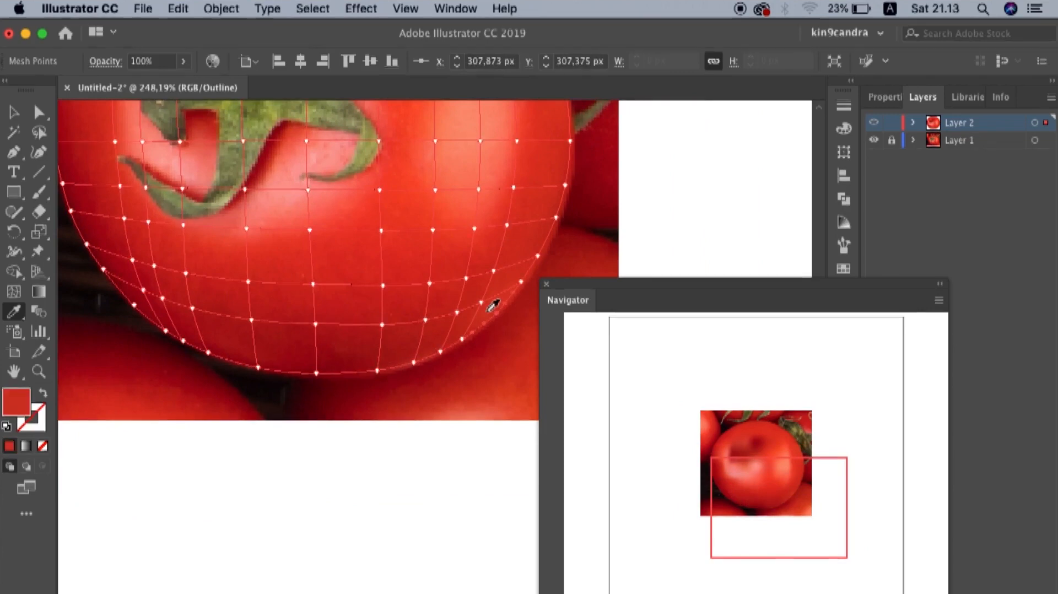
Step: Return Layer 2 to full preview and move the coloured mesh tomato to the right of the reference photo
{"action": "scroll", "coordinate": [493, 305], "scroll_direction": "down", "scroll_amount": 5}
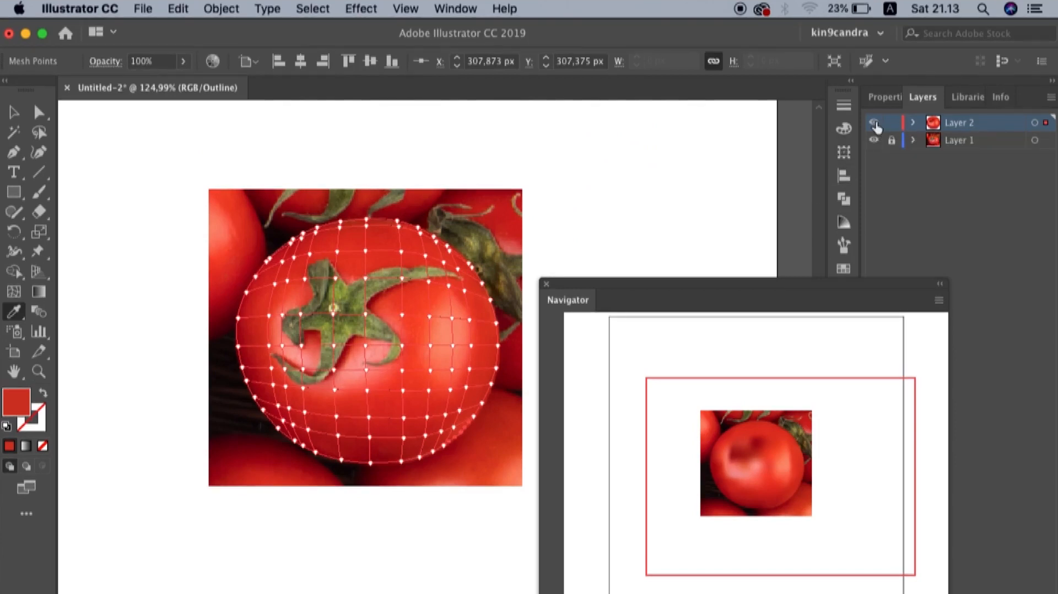
{"action": "key", "text": "super+y"}
{"action": "key", "text": "v"}
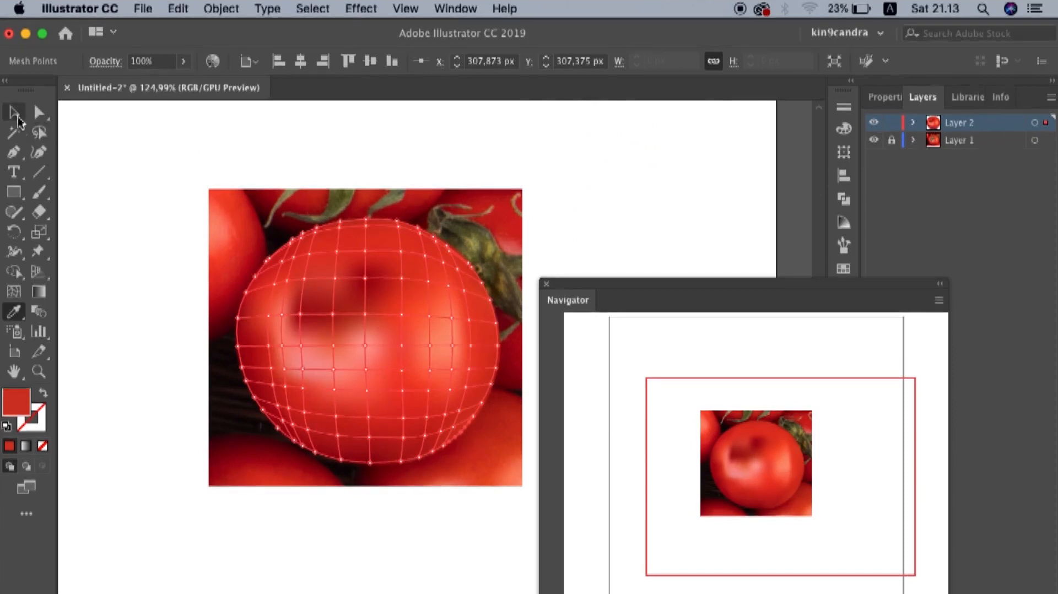
{"action": "scroll", "coordinate": [379, 295], "scroll_direction": "down", "scroll_amount": 3}
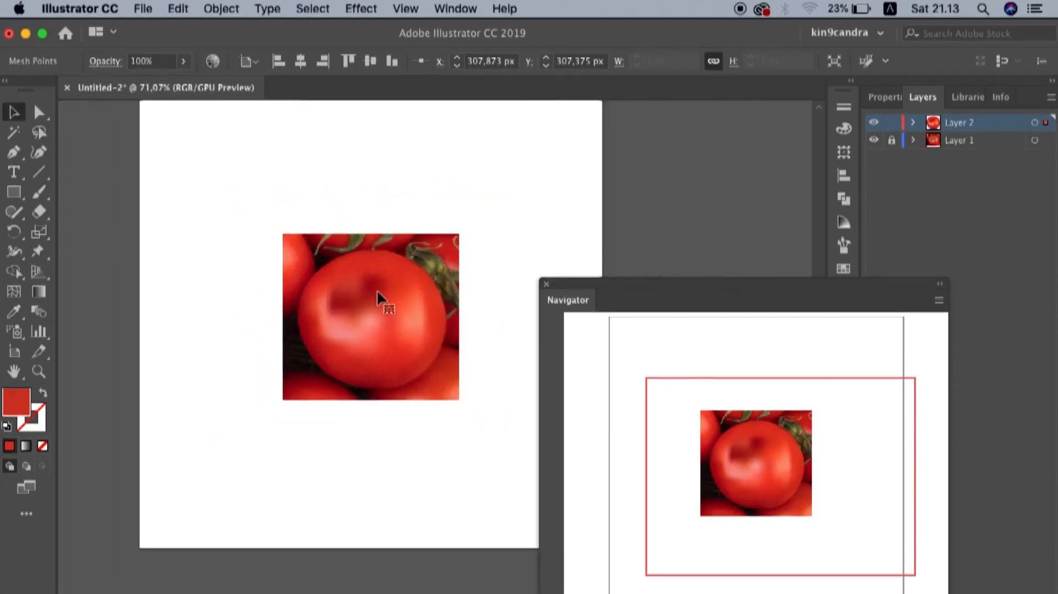
{"action": "left_click", "coordinate": [349, 492]}
{"action": "scroll", "coordinate": [391, 335], "scroll_direction": "right", "scroll_amount": 5}
{"action": "scroll", "coordinate": [391, 334], "scroll_direction": "down", "scroll_amount": 2}
{"action": "left_click_drag", "start_coordinate": [254, 308], "coordinate": [446, 302]}
{"action": "left_click", "coordinate": [531, 428]}
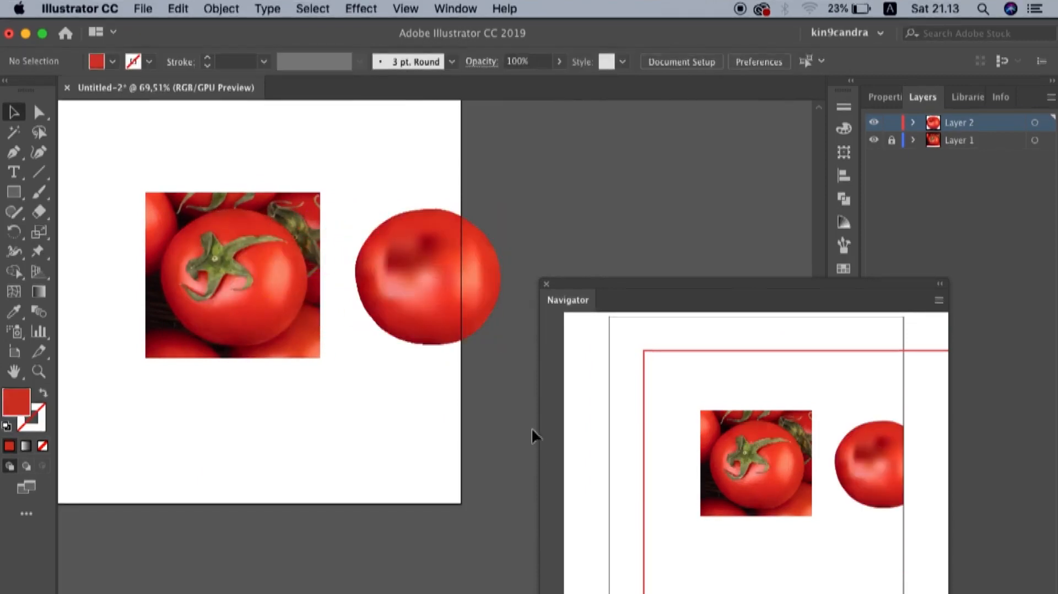
Step: Switch to the TRACE.ai document and examine the mesh structure of the two finished tomatoes and their stems
{"action": "scroll", "coordinate": [350, 418], "scroll_direction": "up", "scroll_amount": 3}
{"action": "scroll", "coordinate": [349, 418], "scroll_direction": "up", "scroll_amount": 4}
{"action": "scroll", "coordinate": [349, 418], "scroll_direction": "left", "scroll_amount": 3}
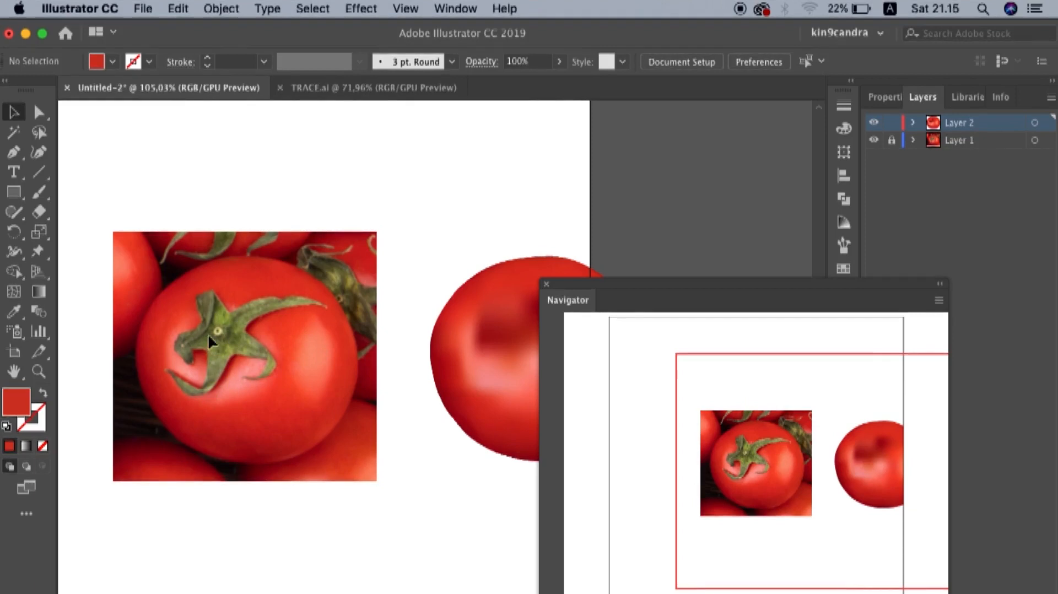
{"action": "left_click", "coordinate": [326, 92]}
{"action": "scroll", "coordinate": [280, 277], "scroll_direction": "up", "scroll_amount": 3}
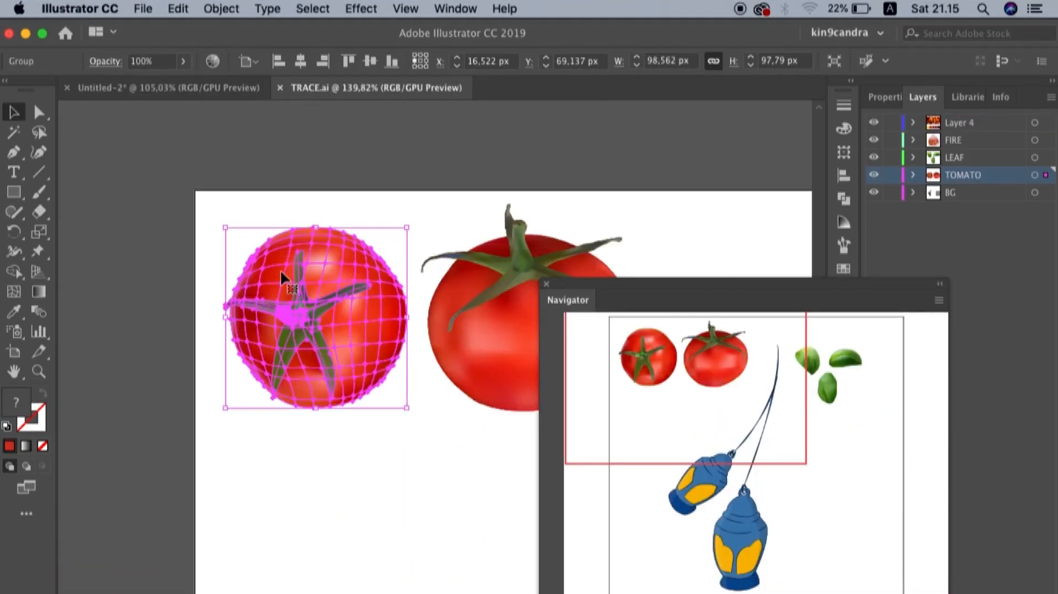
{"action": "scroll", "coordinate": [283, 278], "scroll_direction": "up", "scroll_amount": 2}
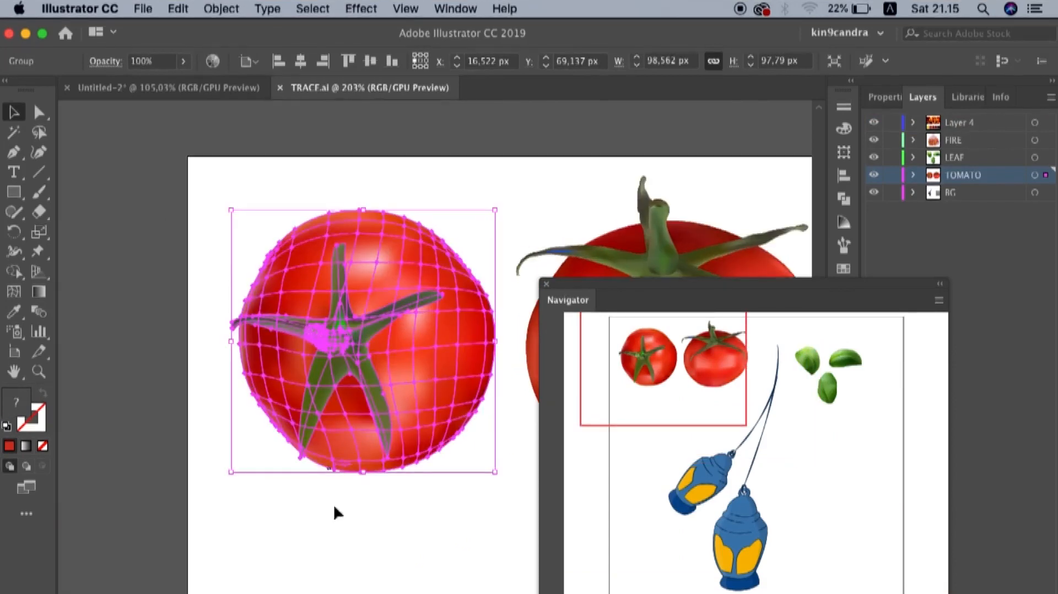
{"action": "left_click", "coordinate": [339, 540]}
{"action": "left_click", "coordinate": [331, 370]}
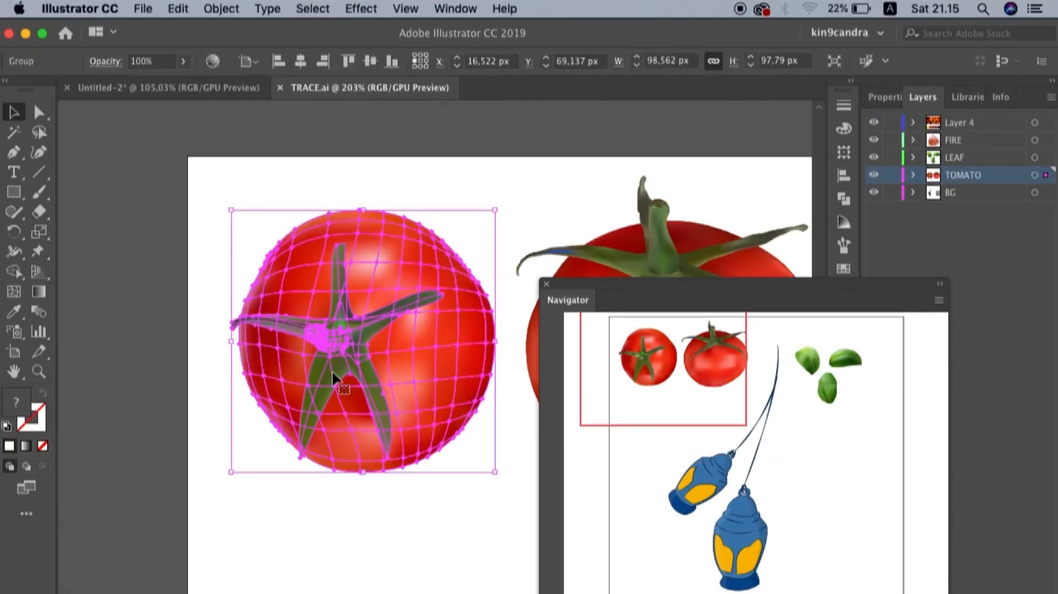
{"action": "scroll", "coordinate": [332, 371], "scroll_direction": "right", "scroll_amount": 6}
{"action": "left_click", "coordinate": [370, 324]}
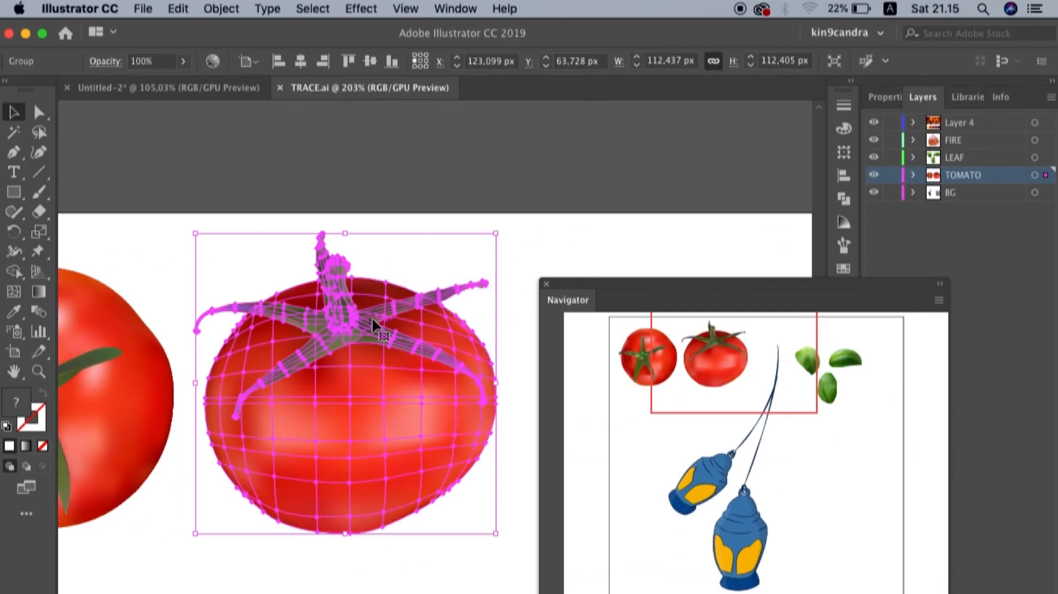
Step: Isolate the finished tomato's group and pull its leaf and stem meshes apart to expose the separate pieces
{"action": "scroll", "coordinate": [367, 326], "scroll_direction": "right", "scroll_amount": 3}
{"action": "scroll", "coordinate": [366, 325], "scroll_direction": "up", "scroll_amount": 1}
{"action": "double_click", "coordinate": [353, 331]}
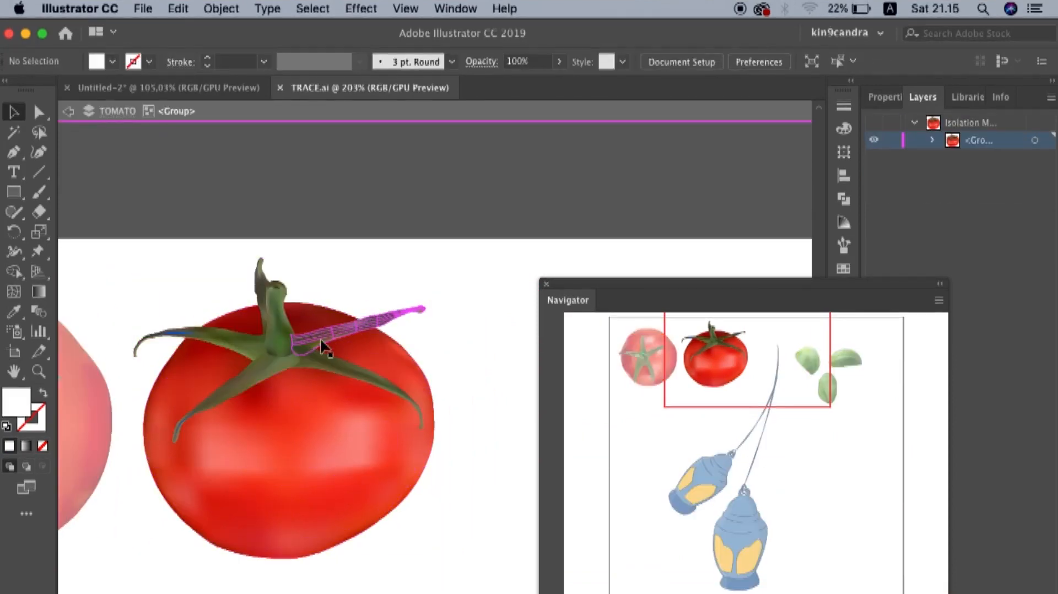
{"action": "left_click", "coordinate": [354, 330]}
{"action": "scroll", "coordinate": [318, 353], "scroll_direction": "up", "scroll_amount": 2}
{"action": "left_click_drag", "start_coordinate": [319, 353], "coordinate": [430, 252]}
{"action": "left_click_drag", "start_coordinate": [342, 380], "coordinate": [369, 426]}
{"action": "left_click_drag", "start_coordinate": [234, 395], "coordinate": [197, 491]}
{"action": "left_click_drag", "start_coordinate": [192, 351], "coordinate": [108, 353]}
{"action": "left_click_drag", "start_coordinate": [221, 251], "coordinate": [180, 238]}
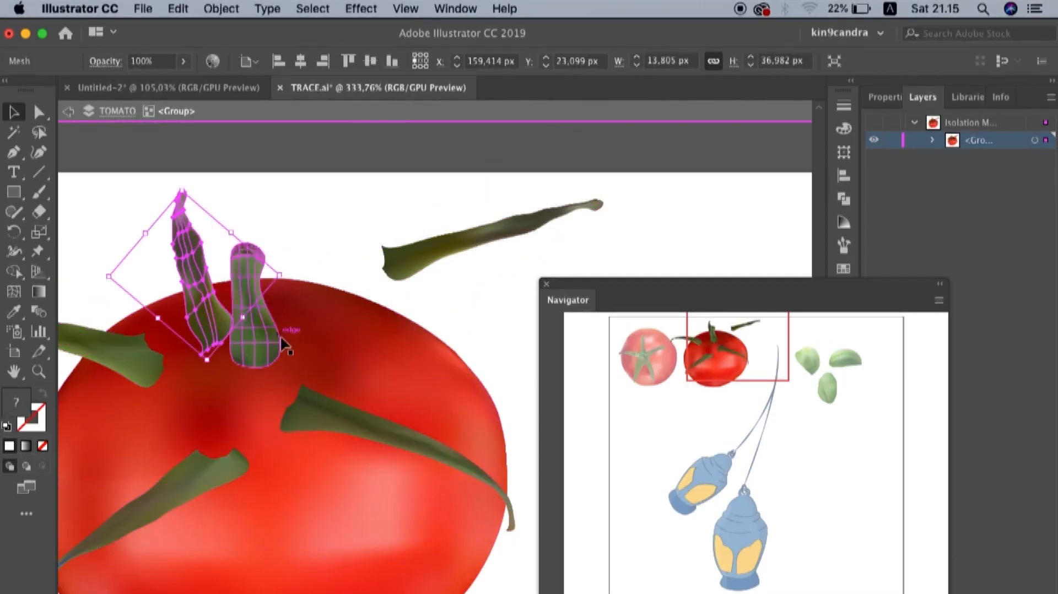
Step: Undo all the moves of the stem and leaf pieces on the finished tomato
{"action": "scroll", "coordinate": [281, 339], "scroll_direction": "down", "scroll_amount": 3}
{"action": "key", "text": "super+z"}
{"action": "key", "text": "super+z"}
{"action": "key", "text": "super+z"}
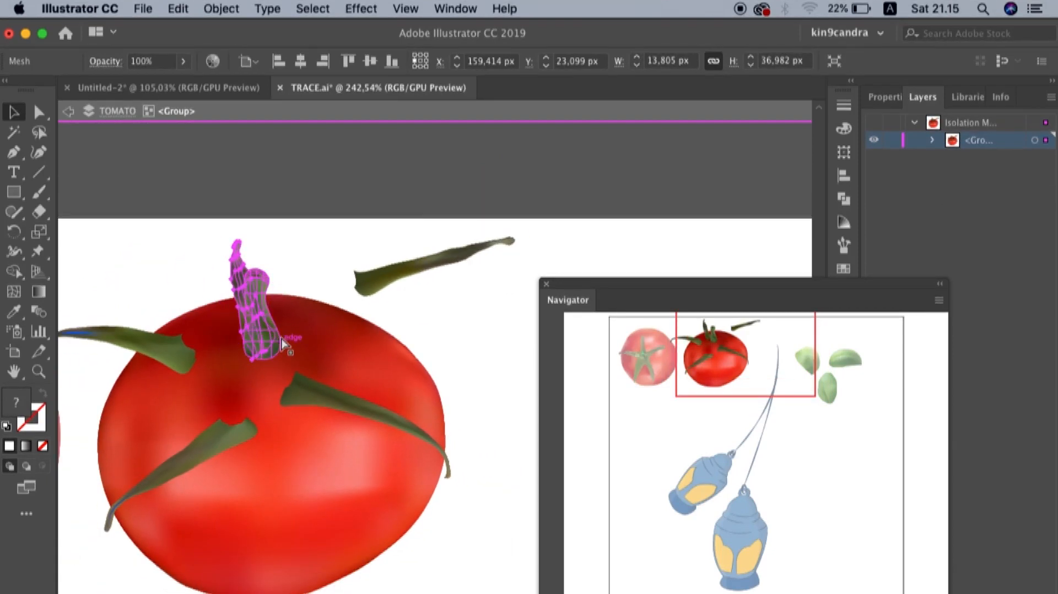
{"action": "key", "text": "super+z"}
{"action": "key", "text": "super+z"}
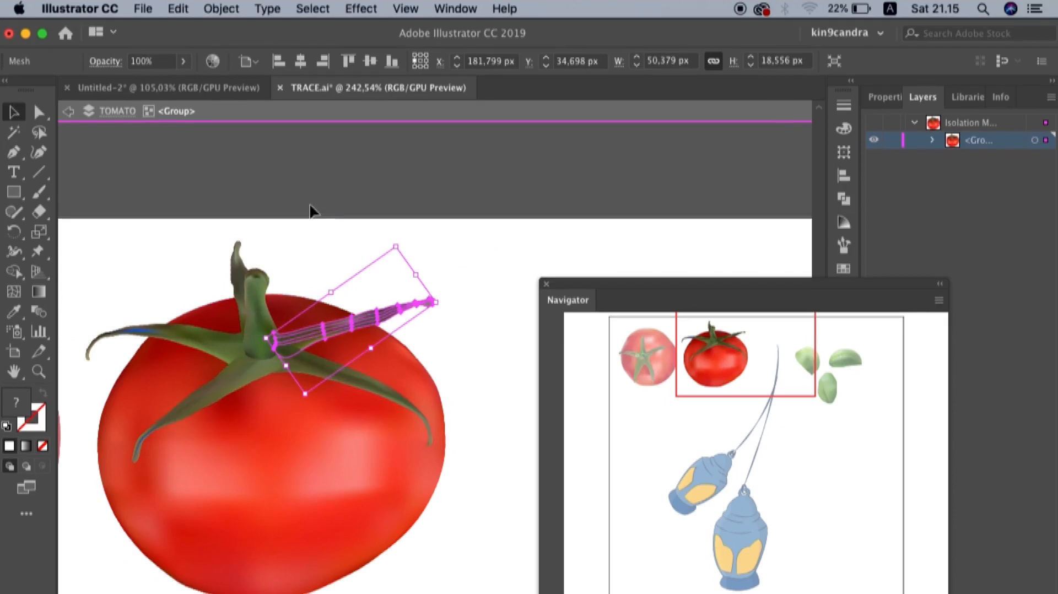
{"action": "key", "text": "super+z"}
{"action": "scroll", "coordinate": [287, 364], "scroll_direction": "up", "scroll_amount": 3}
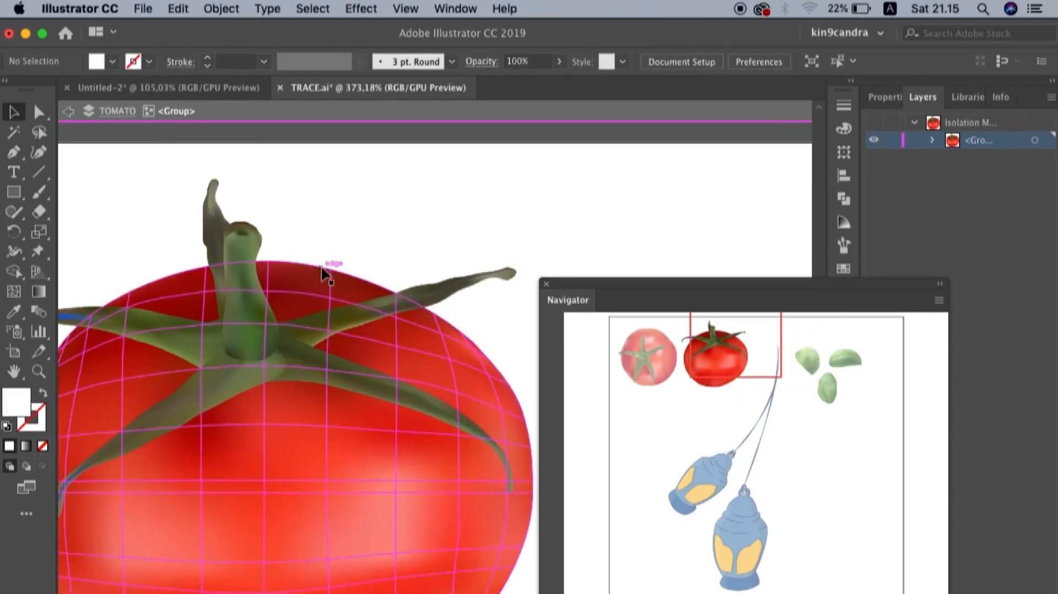
{"action": "scroll", "coordinate": [323, 270], "scroll_direction": "down", "scroll_amount": 2}
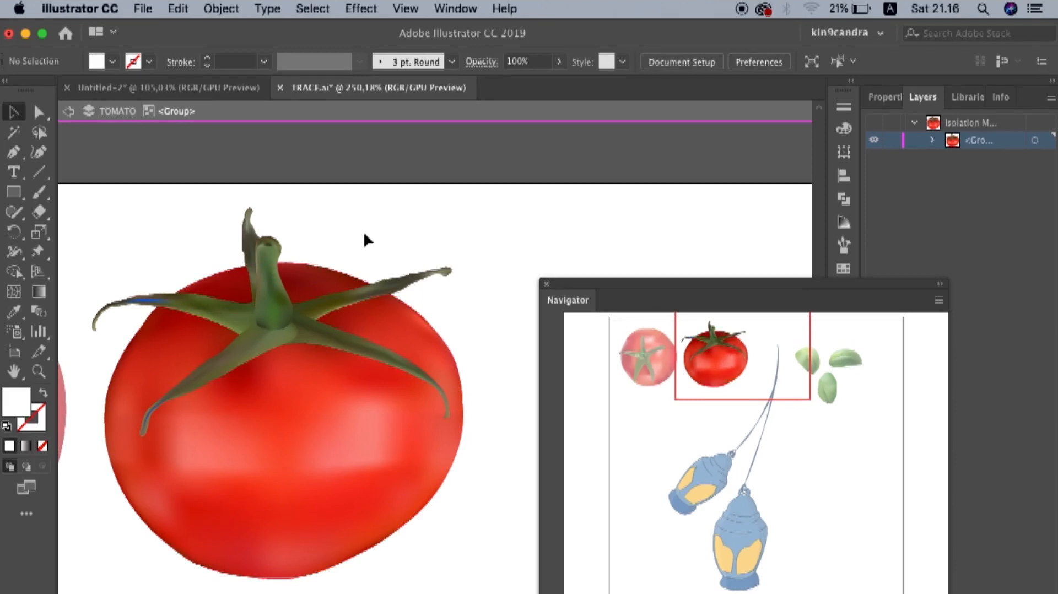
Step: Switch back to the Untitled-2 document and compare the mesh tomato with the reference photo
{"action": "left_click", "coordinate": [240, 92]}
{"action": "scroll", "coordinate": [338, 359], "scroll_direction": "down", "scroll_amount": 2}
{"action": "scroll", "coordinate": [338, 359], "scroll_direction": "left", "scroll_amount": 2}
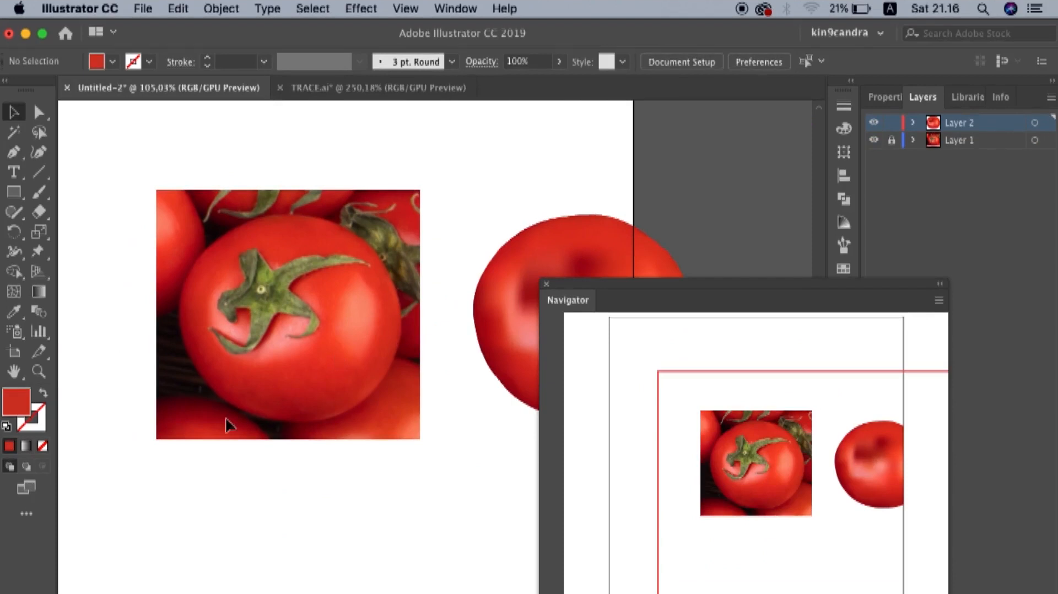
{"action": "scroll", "coordinate": [226, 419], "scroll_direction": "right", "scroll_amount": 3}
{"action": "scroll", "coordinate": [226, 419], "scroll_direction": "up", "scroll_amount": 2}
{"action": "scroll", "coordinate": [226, 424], "scroll_direction": "left", "scroll_amount": 3}
{"action": "scroll", "coordinate": [226, 424], "scroll_direction": "down", "scroll_amount": 1}
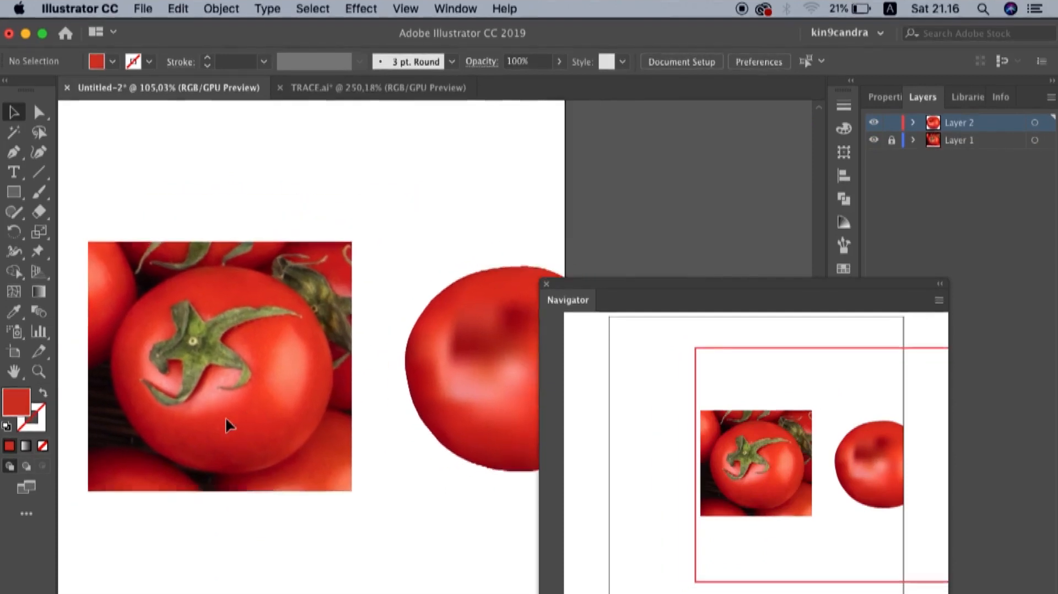